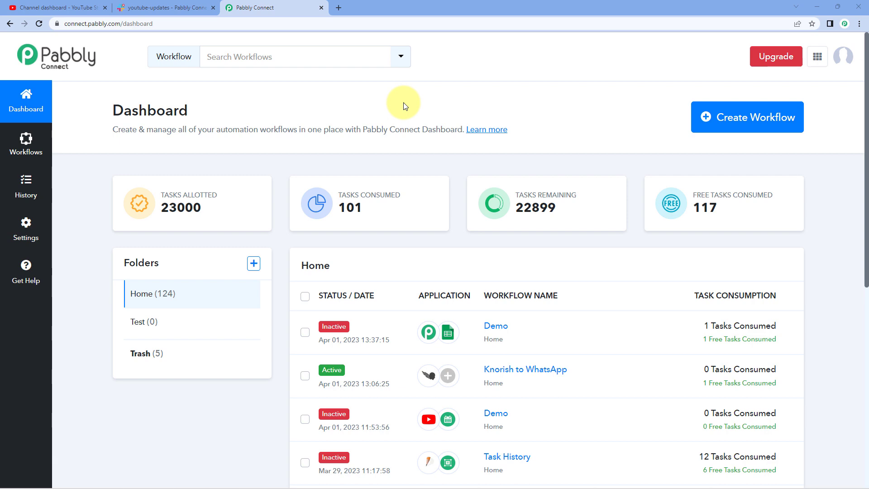
Step: Create a new workflow named "YouTube to Slack"
click(742, 119)
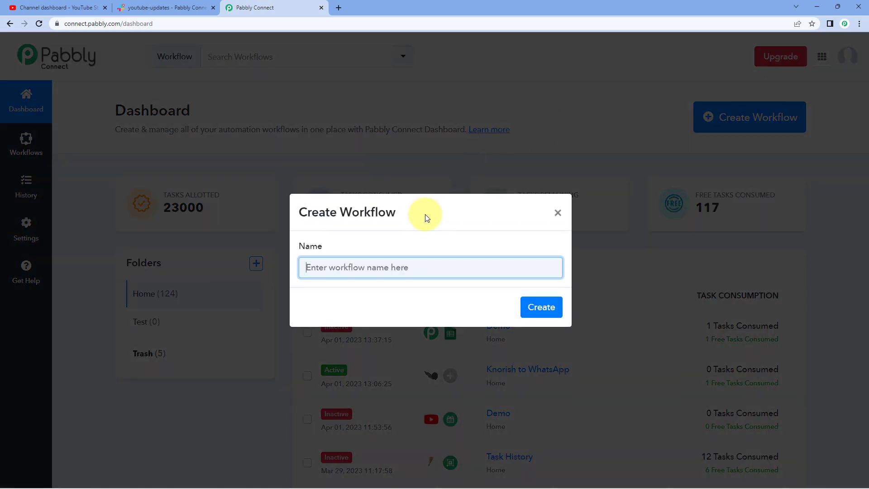
text(YouTube to Slack)
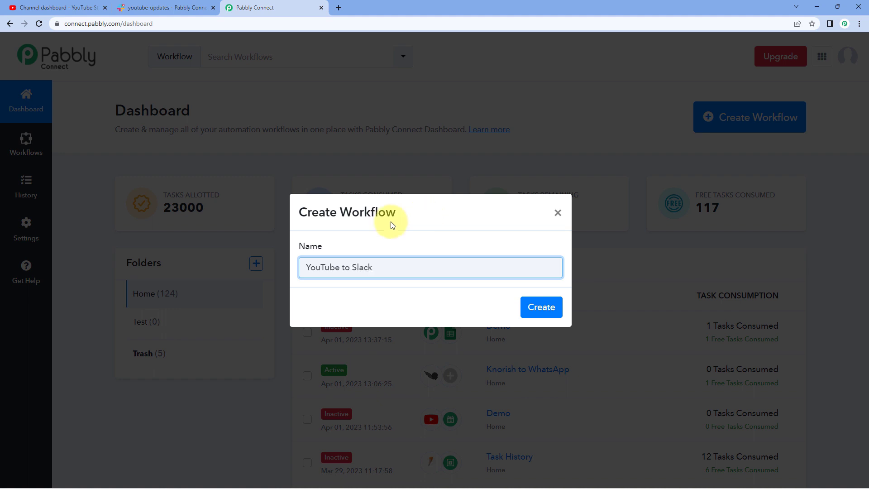
click(539, 308)
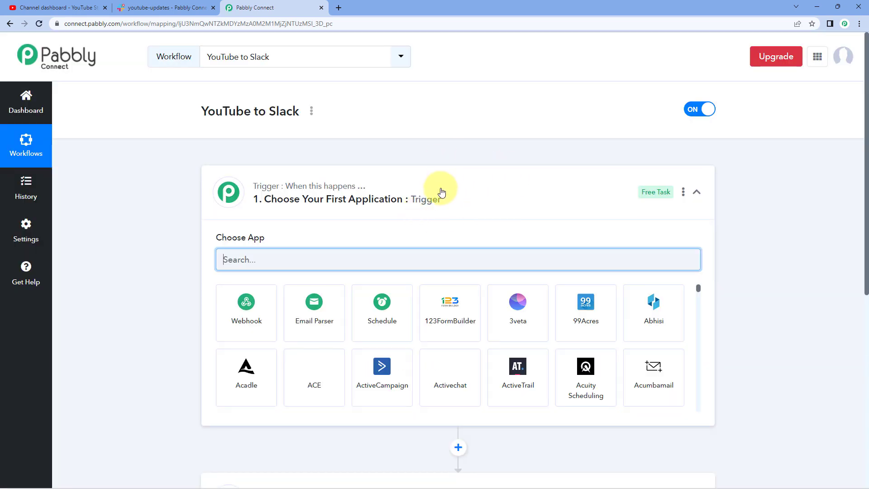
Step: Review the workflow's trigger and action sections, along with the YouTube Studio channel dashboard and the youtube-updates channel in Slack
click(441, 193)
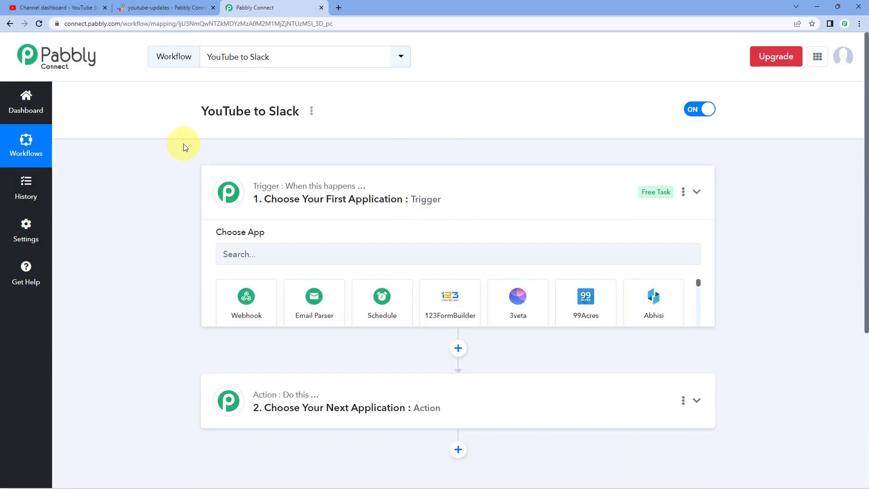
scroll(178, 148, down, 1)
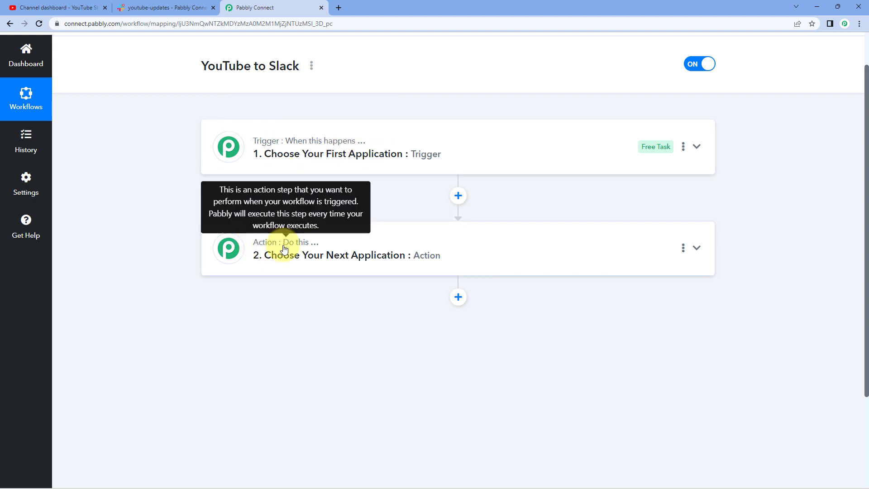
click(460, 134)
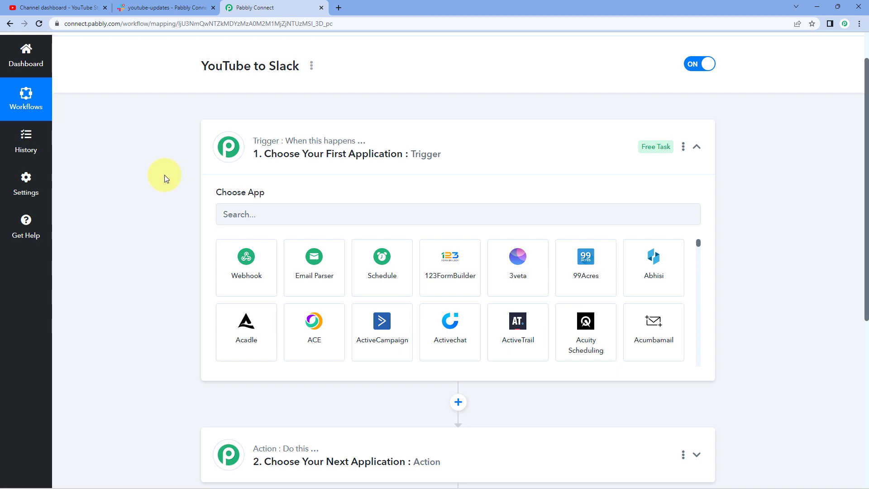
scroll(164, 174, down, 1)
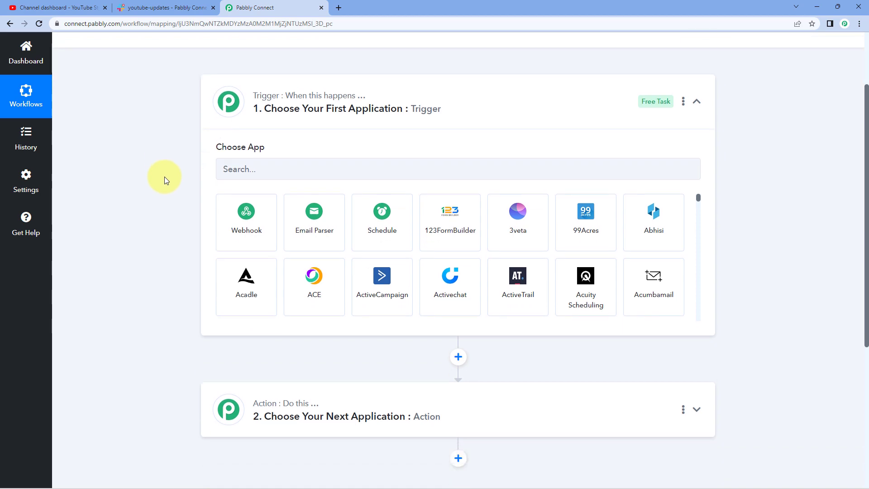
click(93, 8)
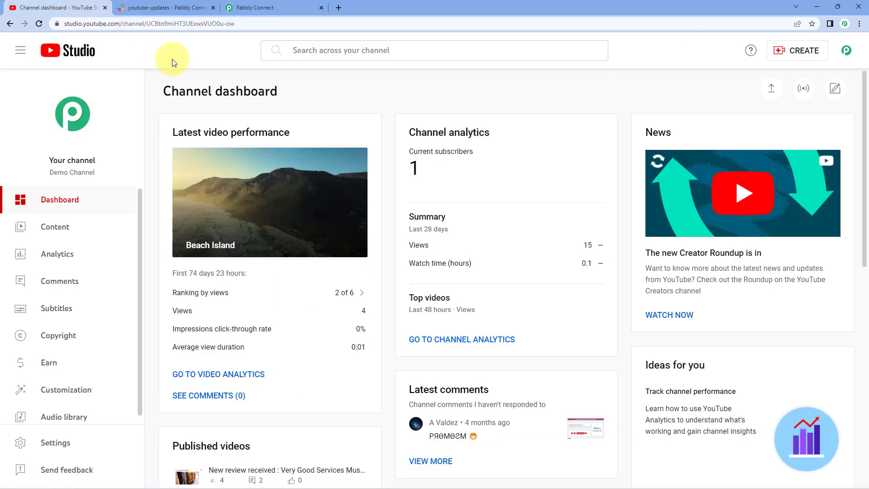
click(262, 7)
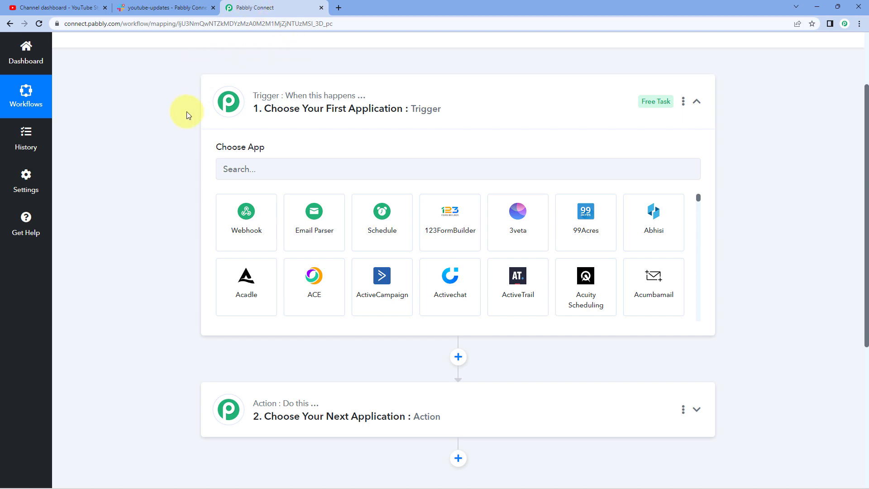
click(95, 8)
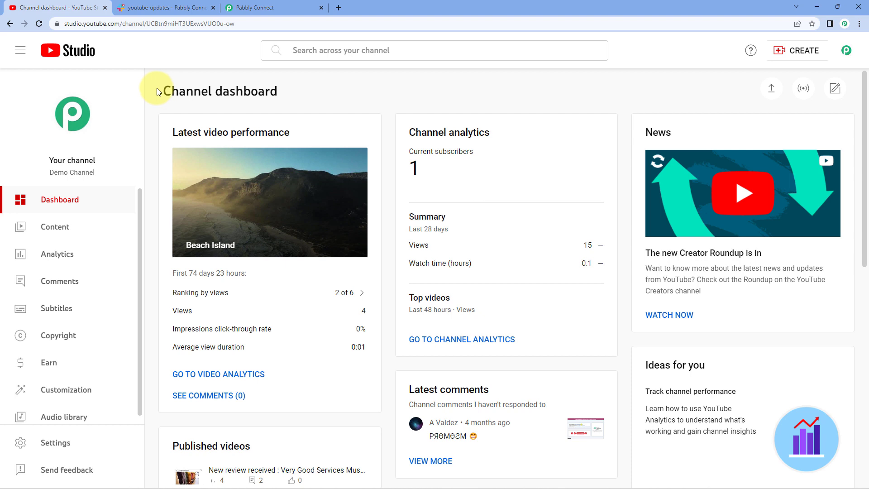
click(240, 8)
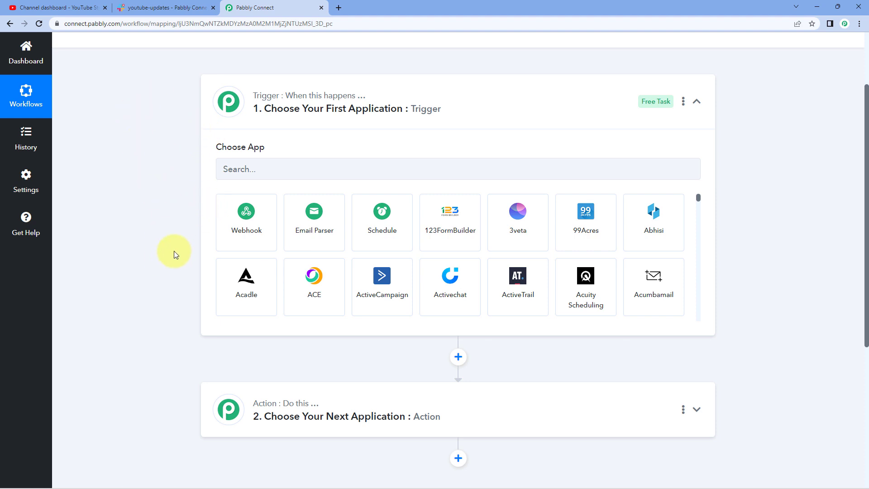
click(151, 5)
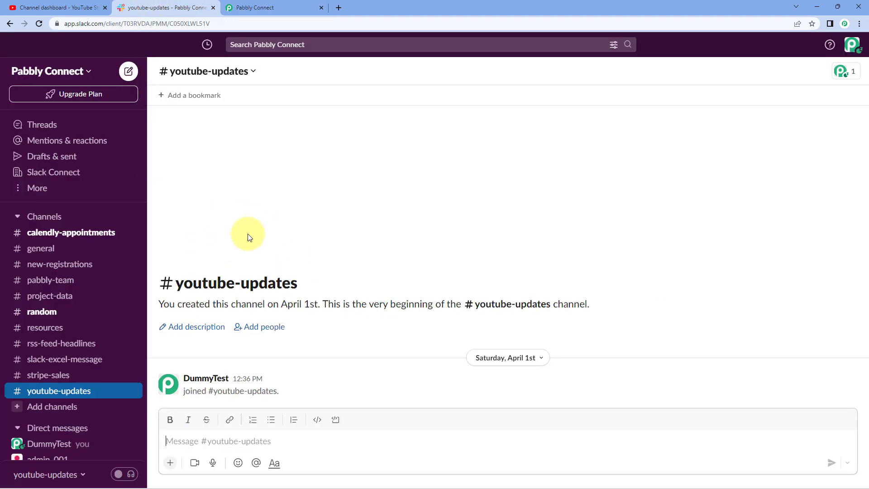
click(295, 4)
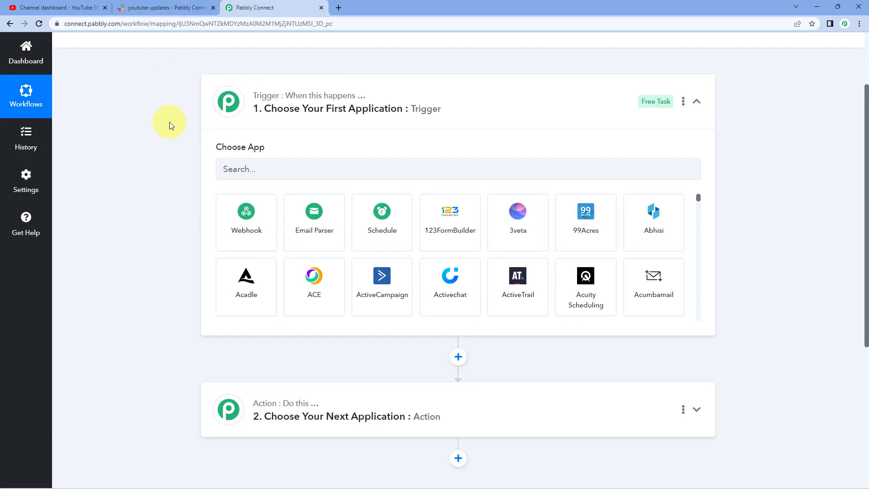
Step: Choose YouTube as the trigger application with "New Comment on a Channel" as the trigger event
scroll(181, 150, down, 1)
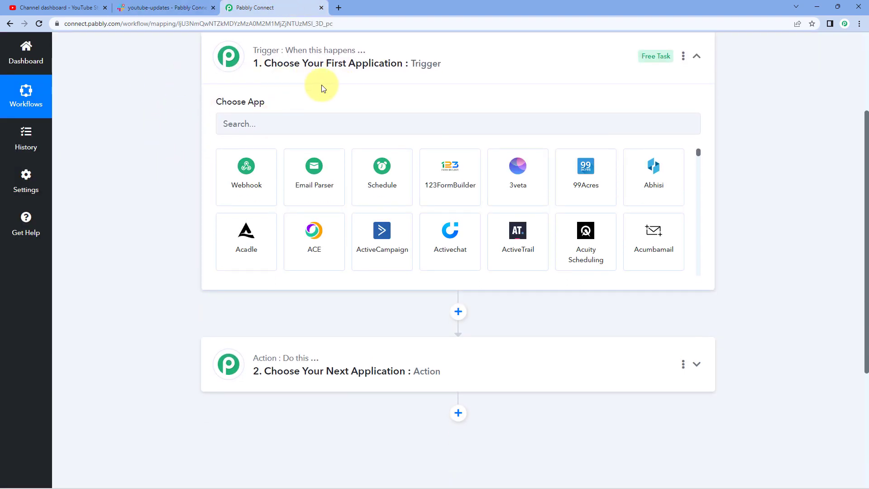
click(254, 127)
text(YouTub)
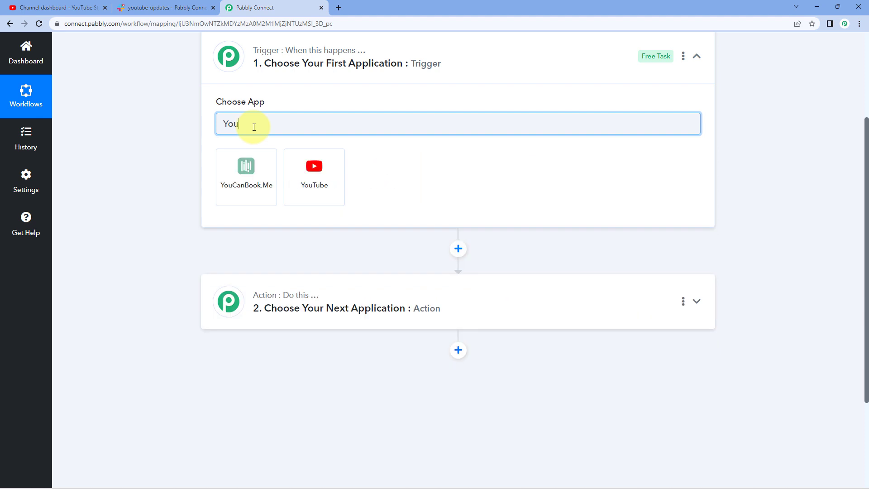
text(e)
click(266, 166)
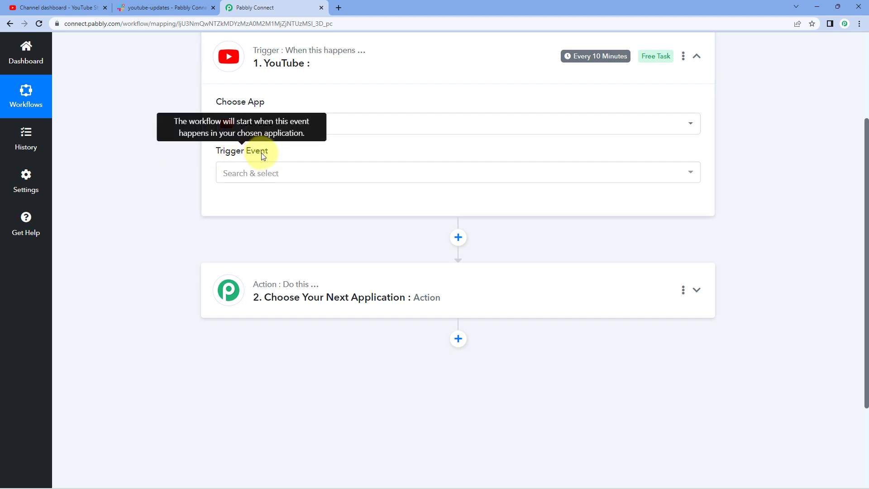
click(288, 171)
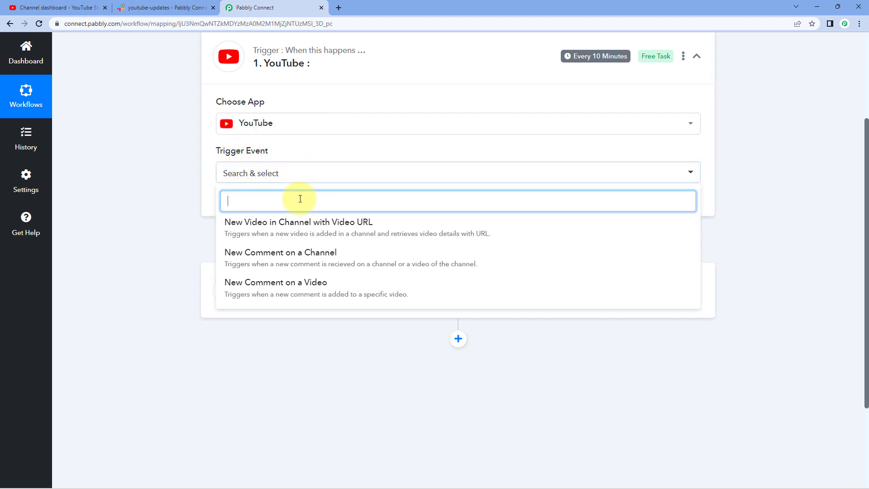
click(343, 258)
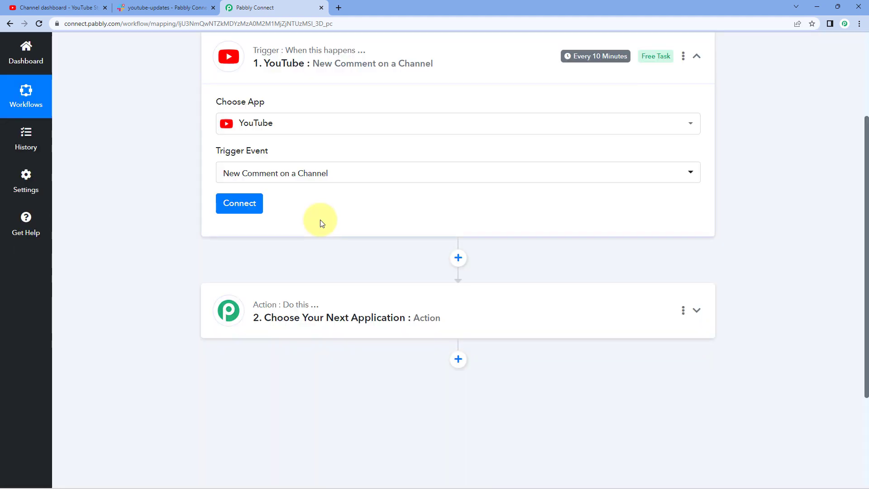
Step: Connect the YouTube trigger through a new connection, authorizing Pabbly Connect's access to the Google account
click(240, 208)
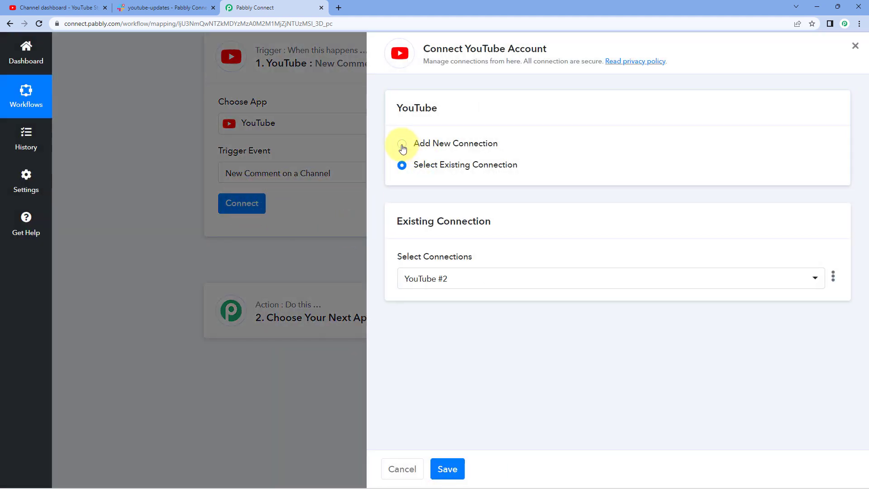
click(402, 145)
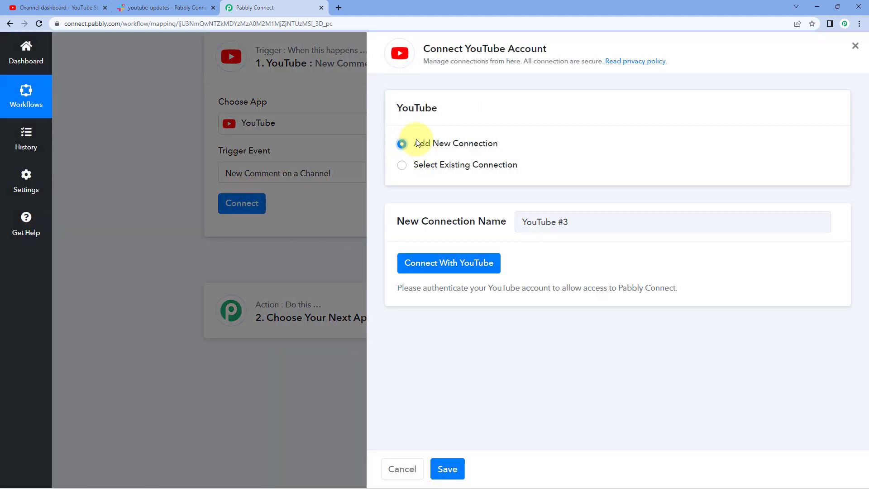
click(439, 268)
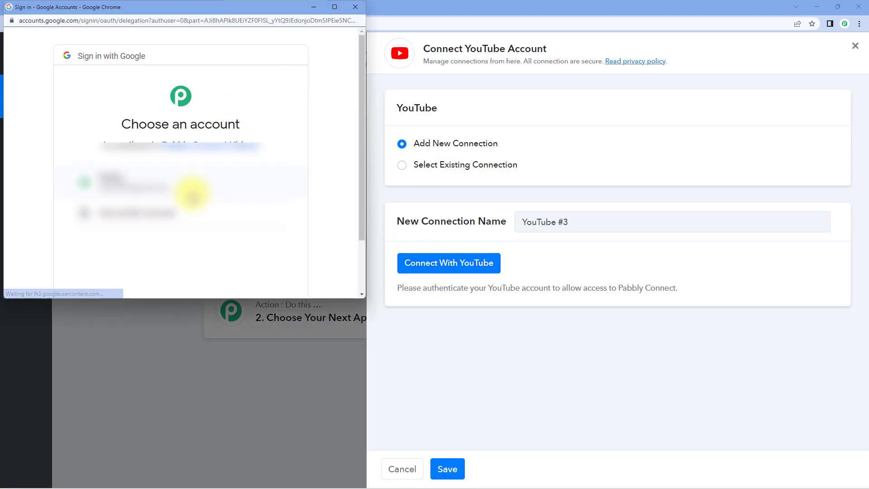
click(199, 187)
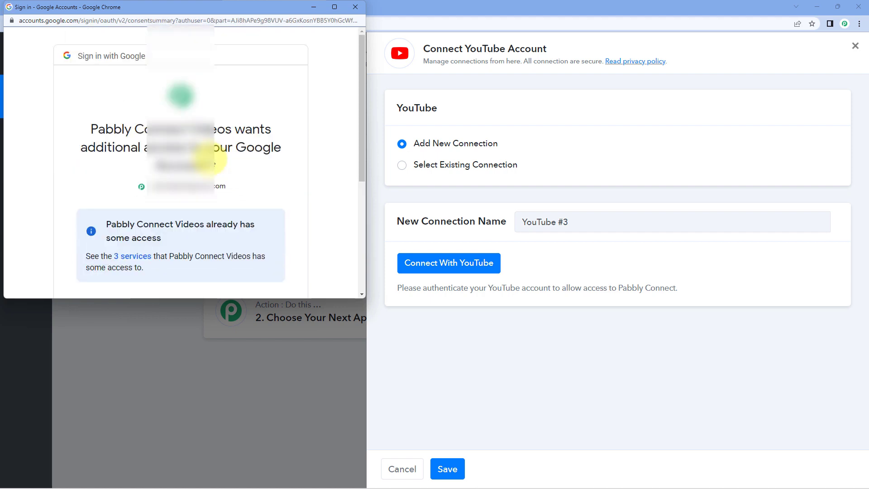
scroll(206, 159, down, 5)
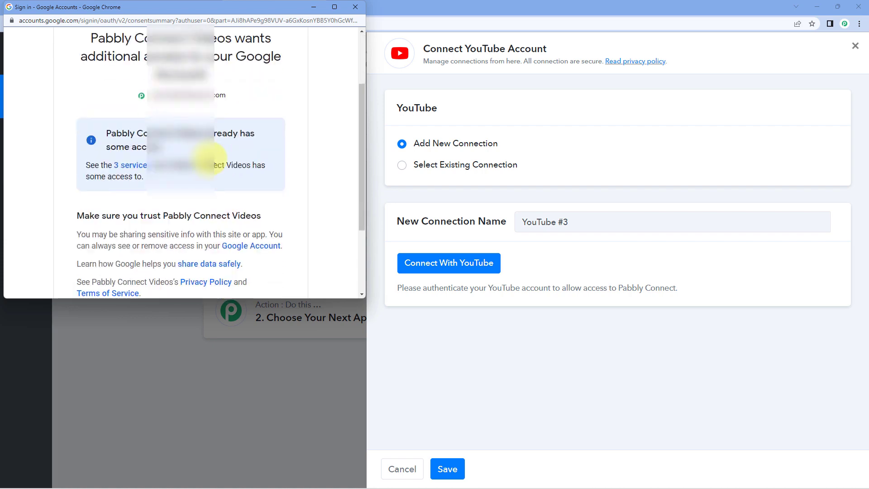
click(259, 218)
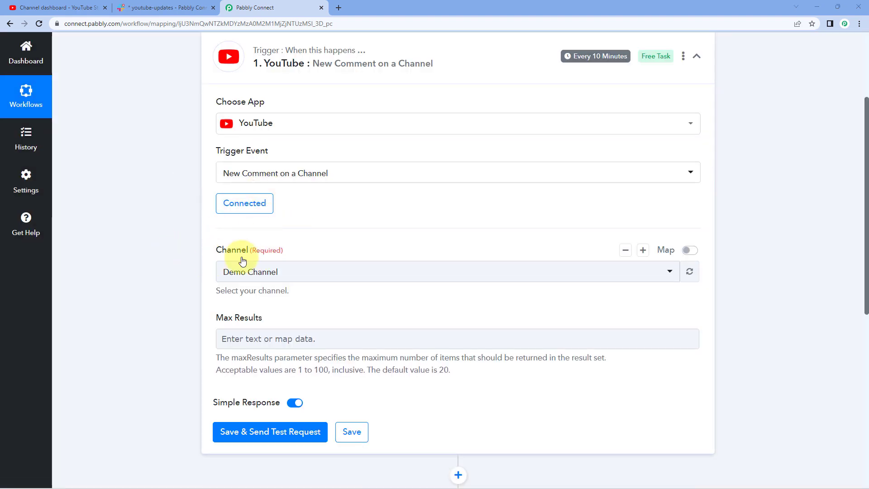
Step: Select Demo Channel as the trigger's channel, checking it against the channel name in YouTube Studio
scroll(301, 228, down, 1)
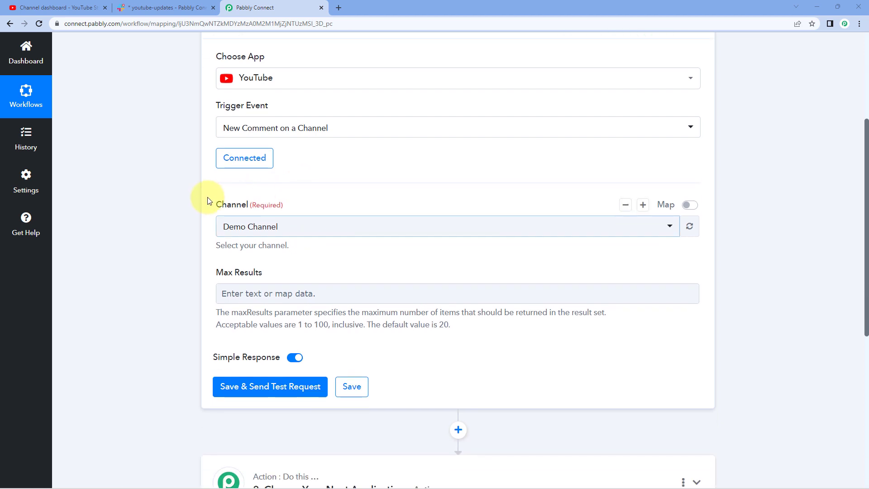
click(318, 230)
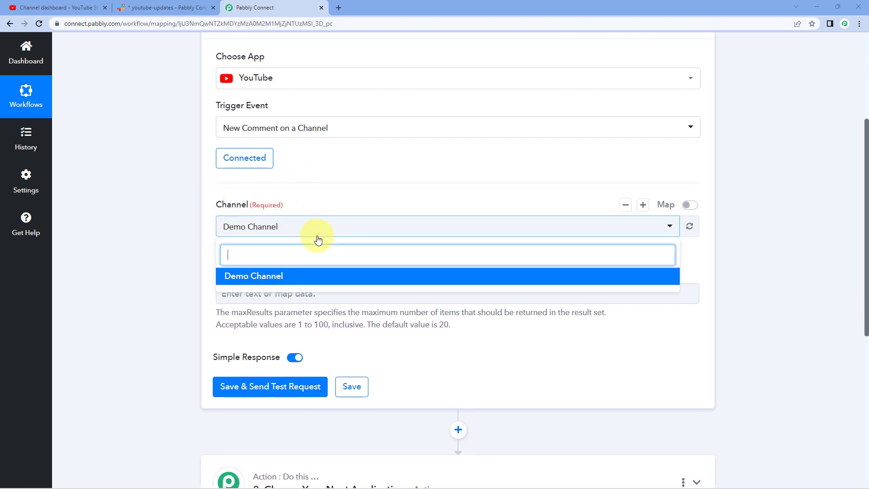
click(281, 277)
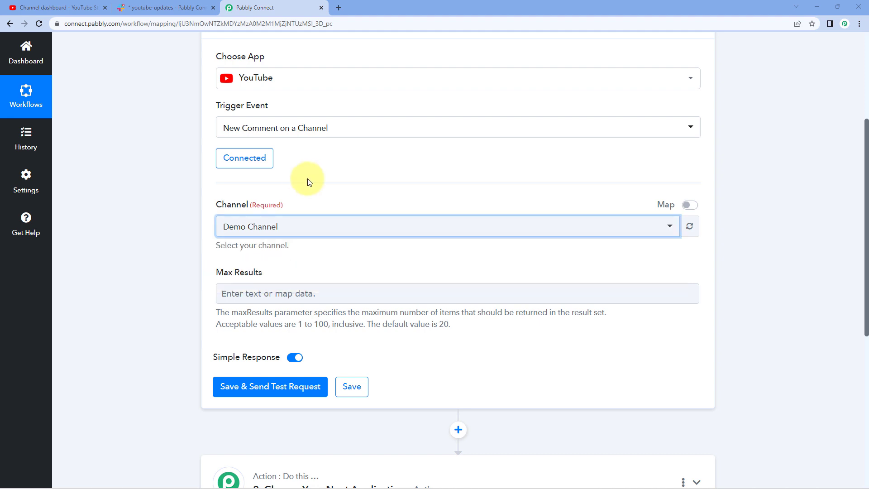
click(75, 6)
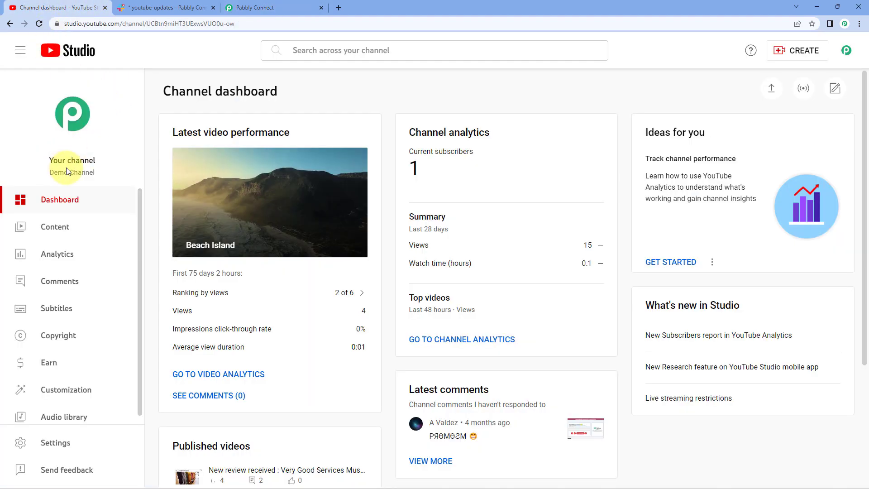
click(267, 6)
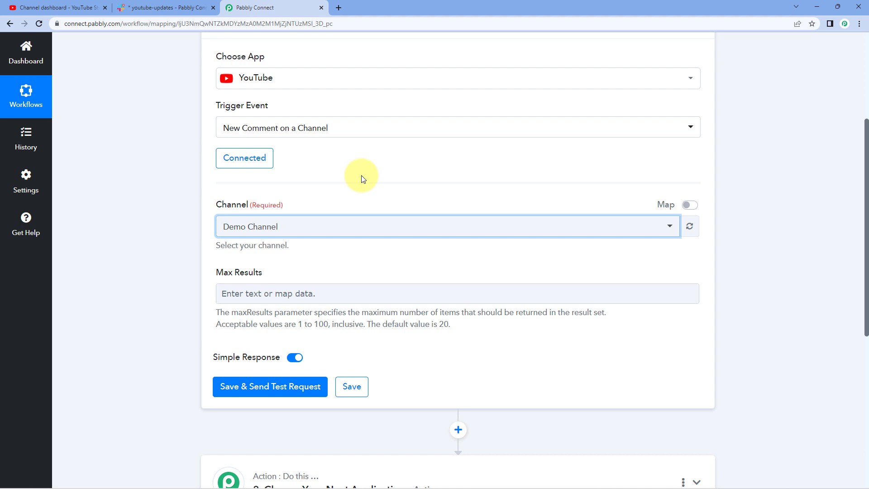
click(274, 232)
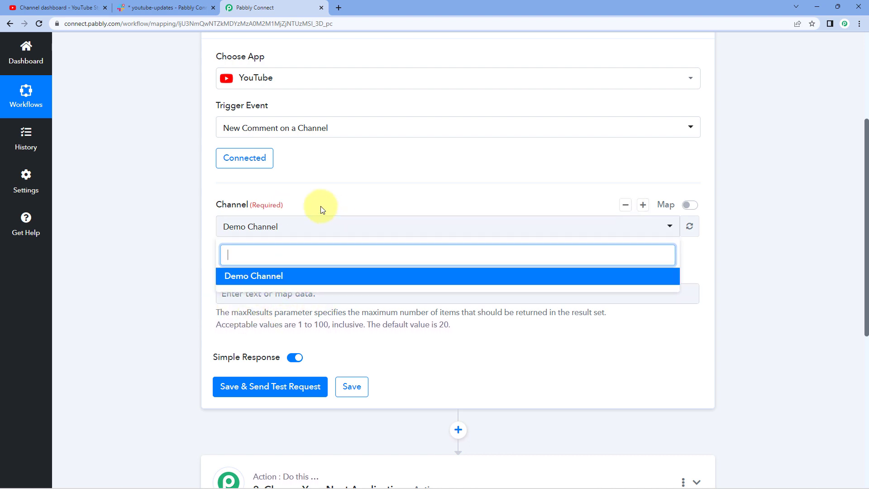
click(265, 276)
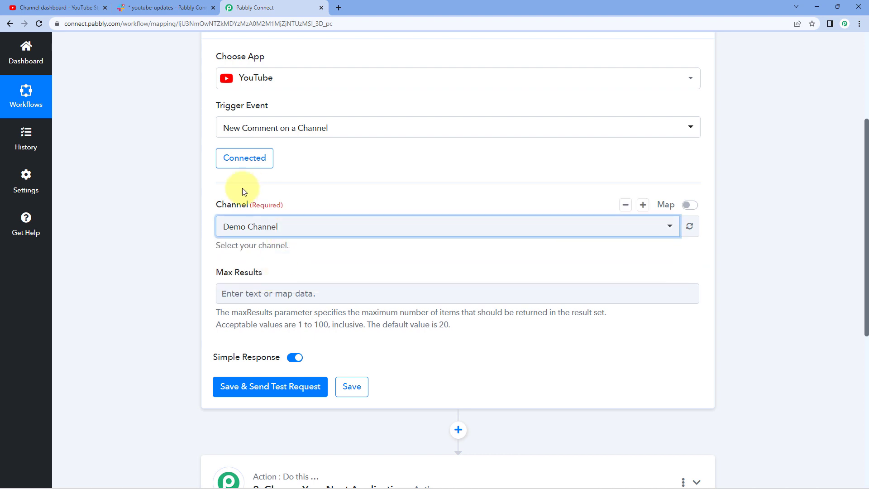
Step: Examine the trigger's Max Results guidance and its polling interval
scroll(286, 252, down, 2)
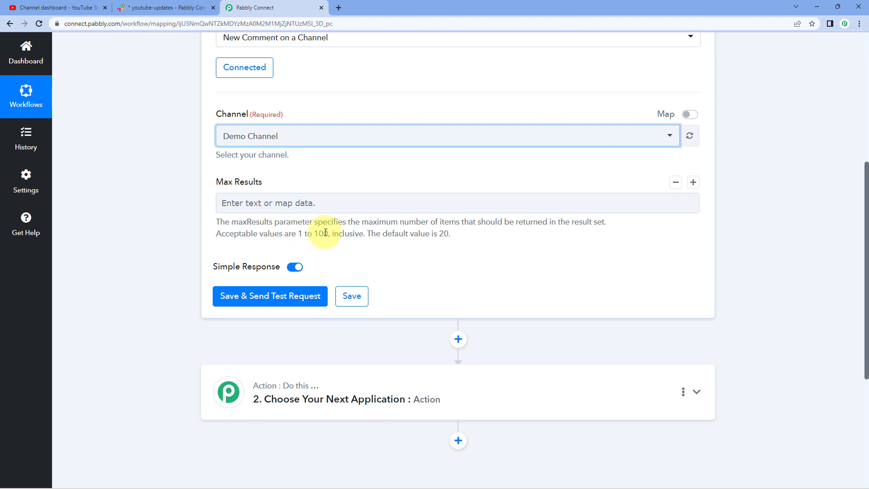
mouse_move(455, 235)
mouse_down()
mouse_move(344, 235)
mouse_move(457, 238)
mouse_move(444, 238)
mouse_up()
click(456, 236)
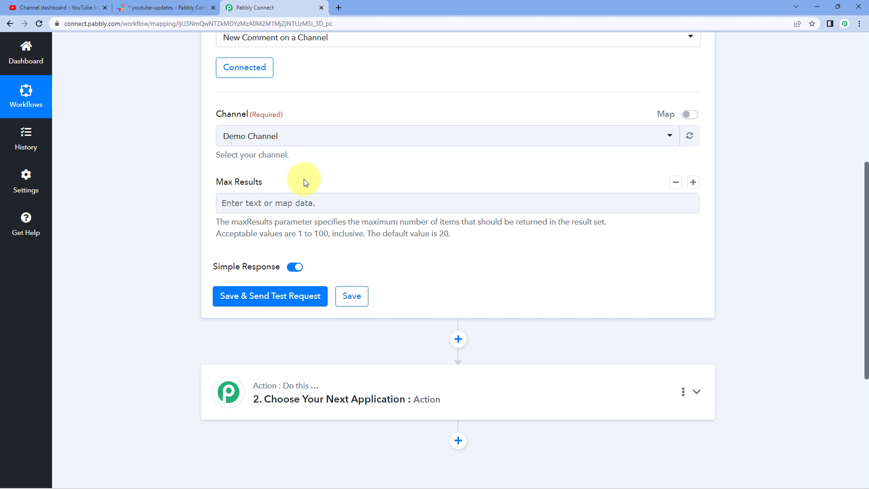
scroll(304, 182, up, 3)
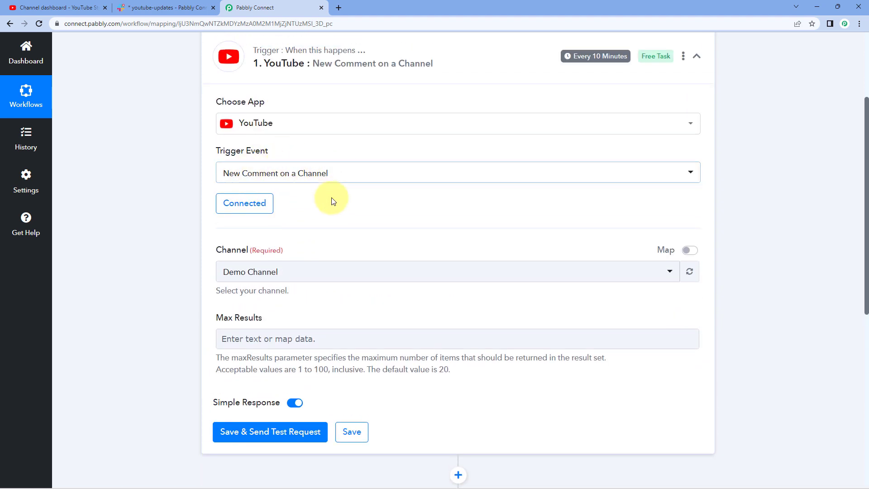
mouse_move(600, 61)
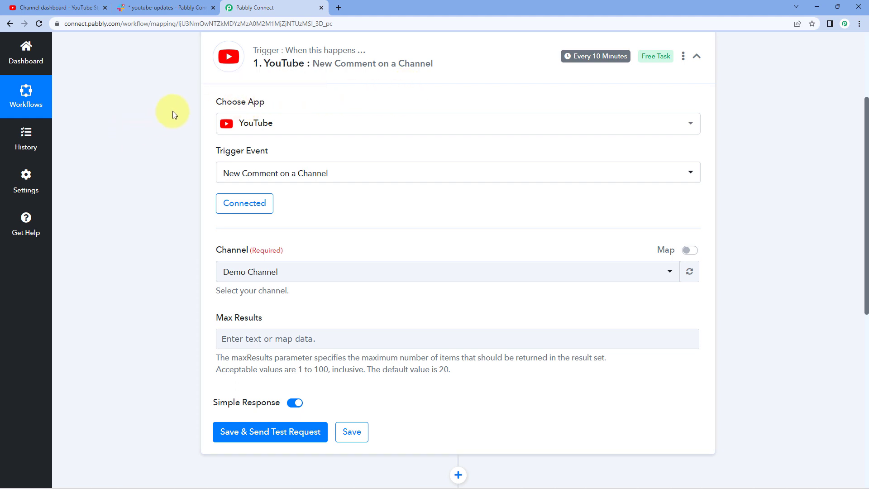
Step: Set the YouTube trigger's Max Results to 20, save the trigger and send a test request
scroll(171, 113, down, 4)
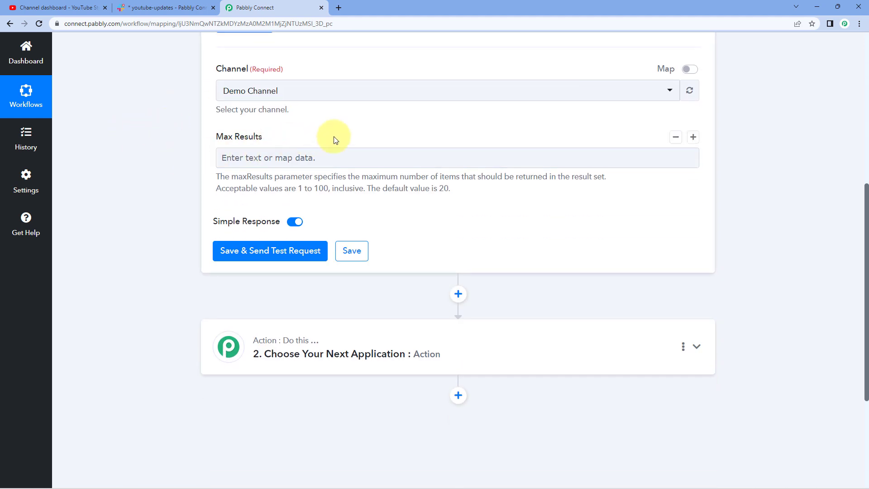
click(354, 154)
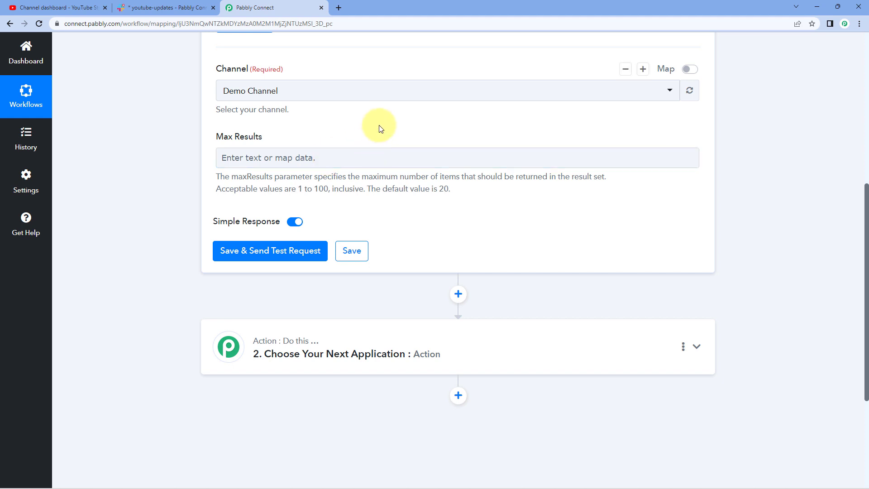
click(327, 160)
text(2)
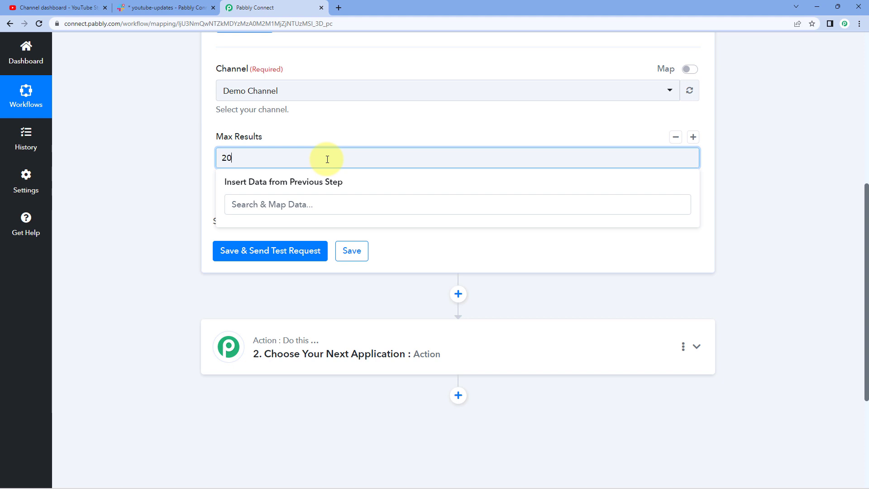
text(0)
click(320, 132)
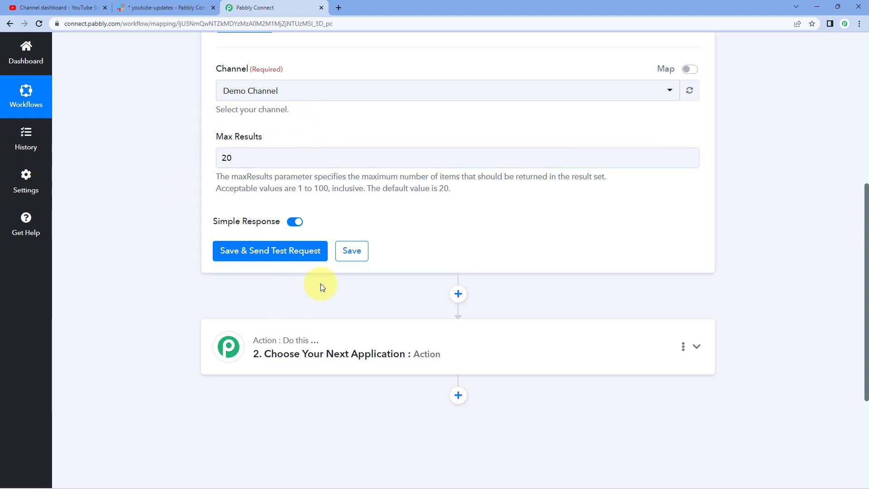
click(276, 251)
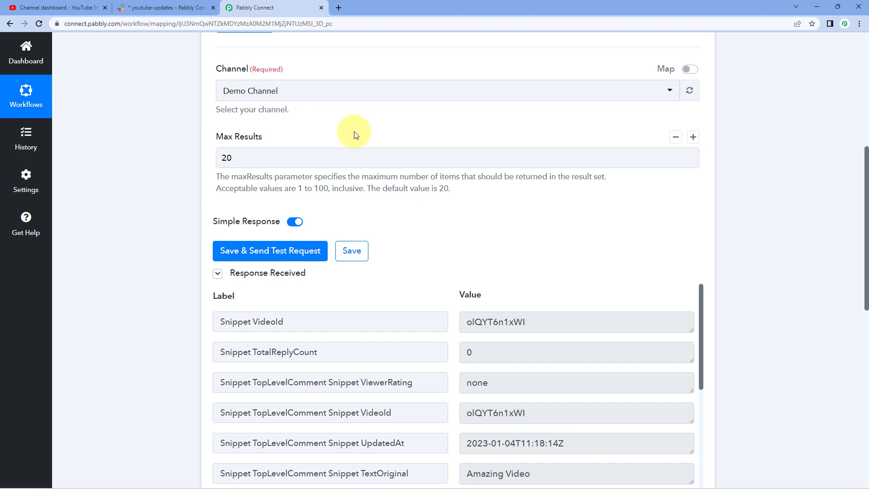
Step: Compare the comment text in the trigger's test response with the latest comment on the channel in YouTube Studio
scroll(389, 159, down, 3)
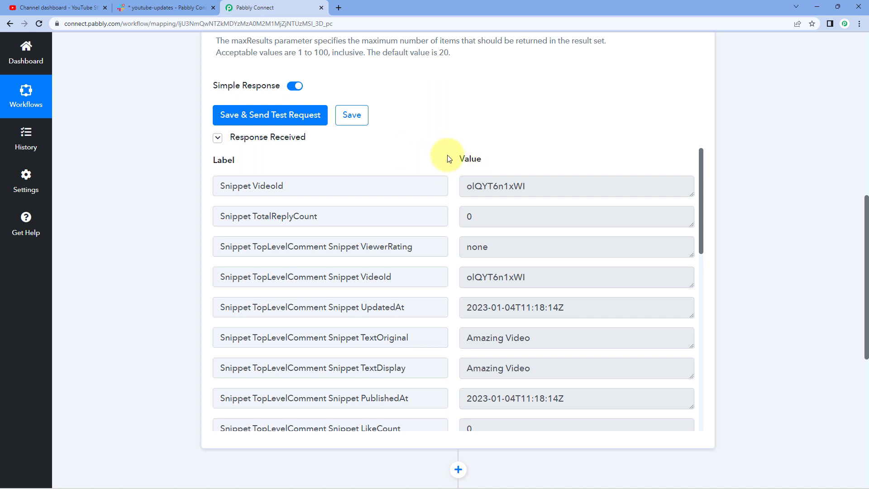
scroll(447, 185, down, 2)
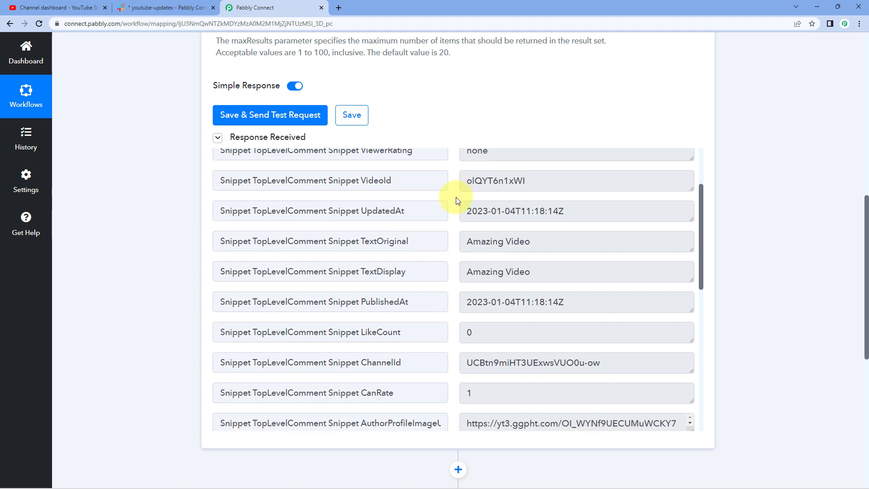
scroll(455, 197, down, 1)
drag(465, 200, 536, 204)
click(536, 205)
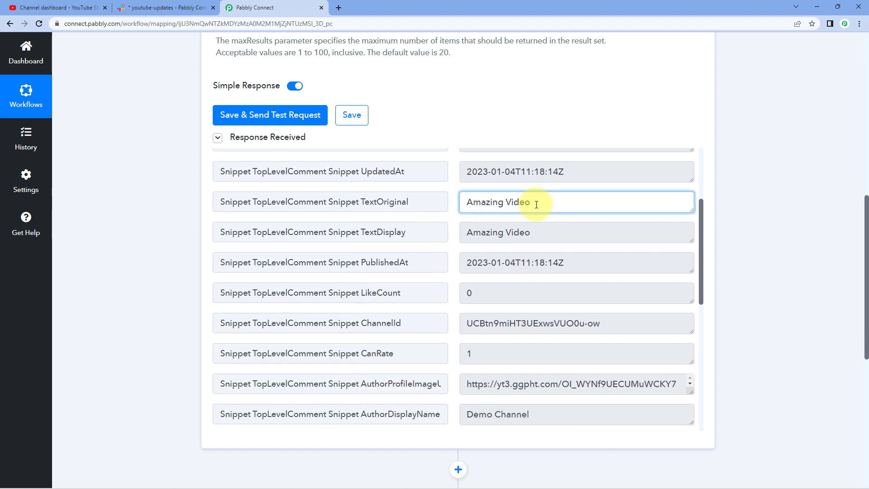
click(72, 6)
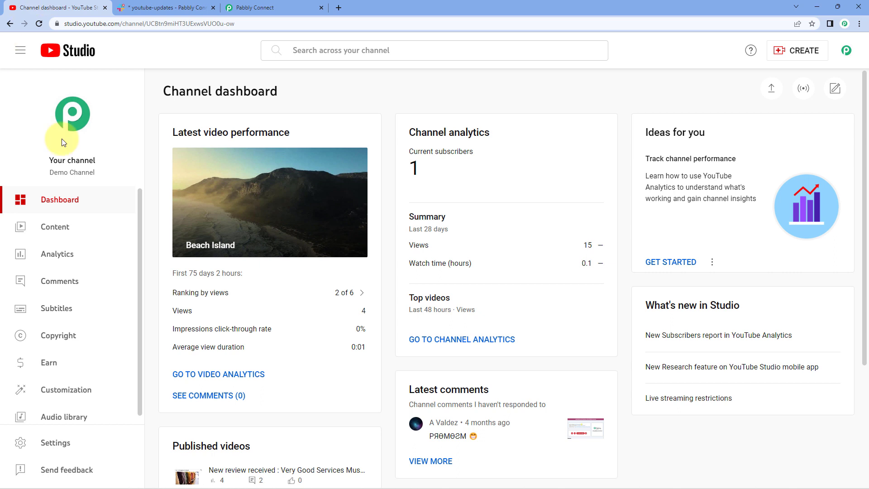
click(97, 281)
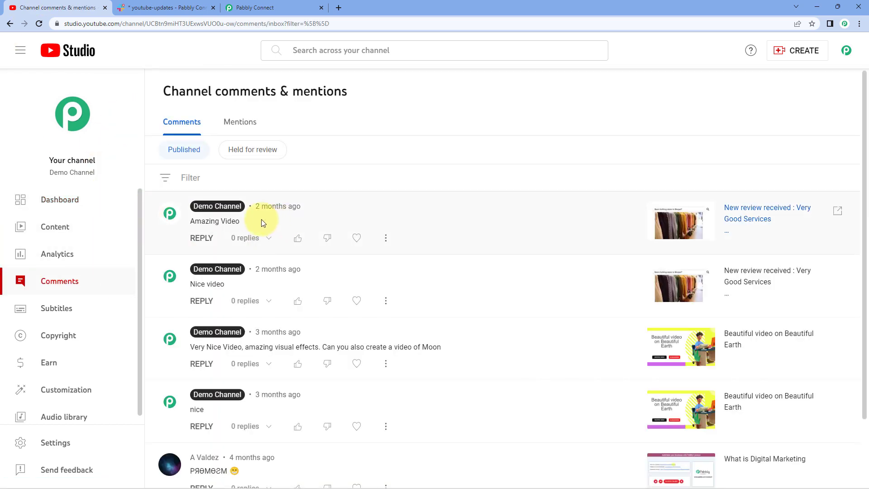
drag(248, 221, 289, 172)
click(288, 172)
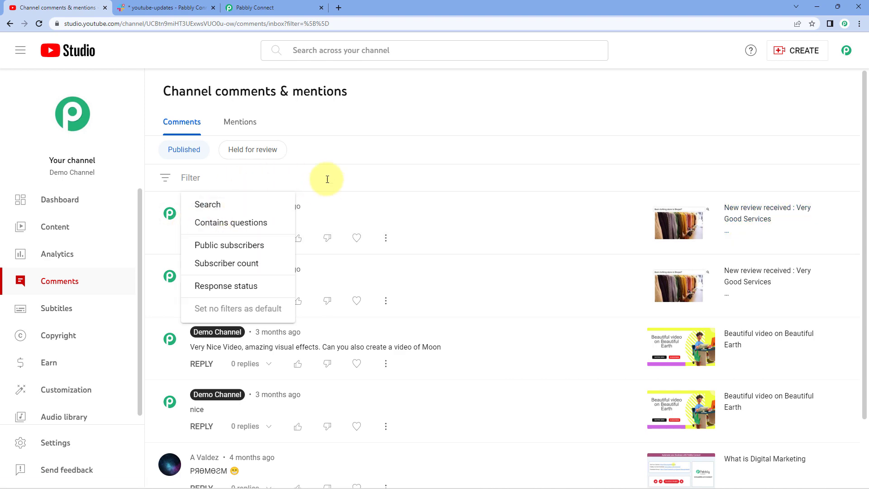
click(279, 5)
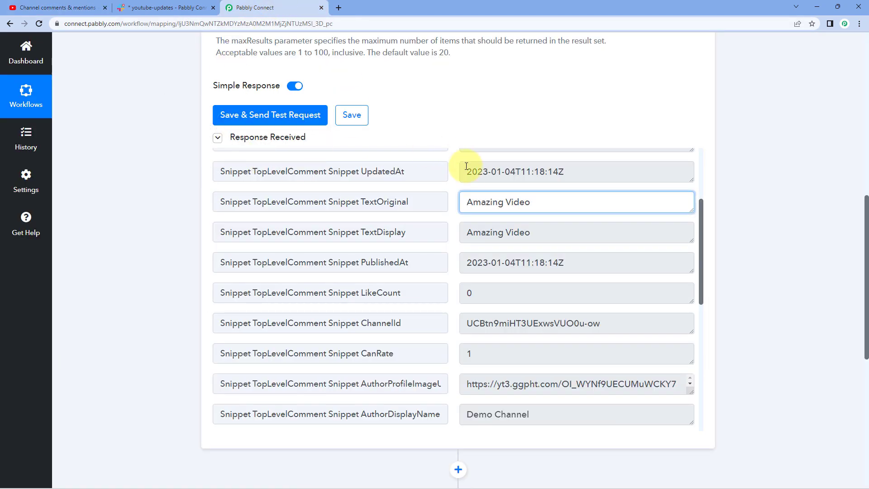
drag(466, 203, 549, 199)
Step: Examine the updated and published timestamps, author display name and remaining fields in the trigger's test response
scroll(537, 213, up, 2)
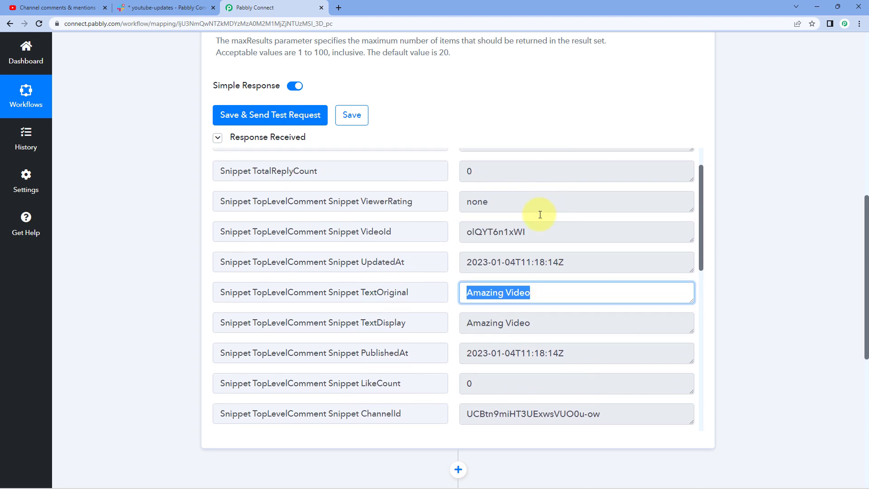
drag(564, 263, 446, 262)
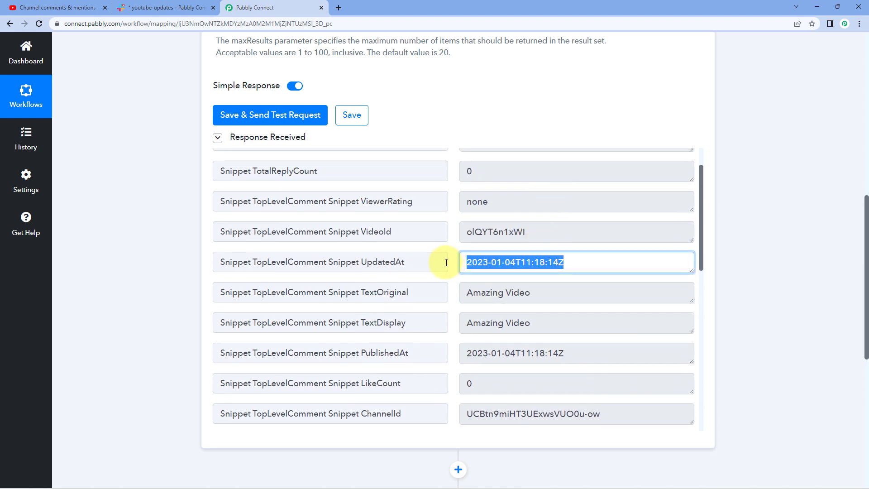
scroll(498, 264, down, 2)
drag(560, 262, 467, 267)
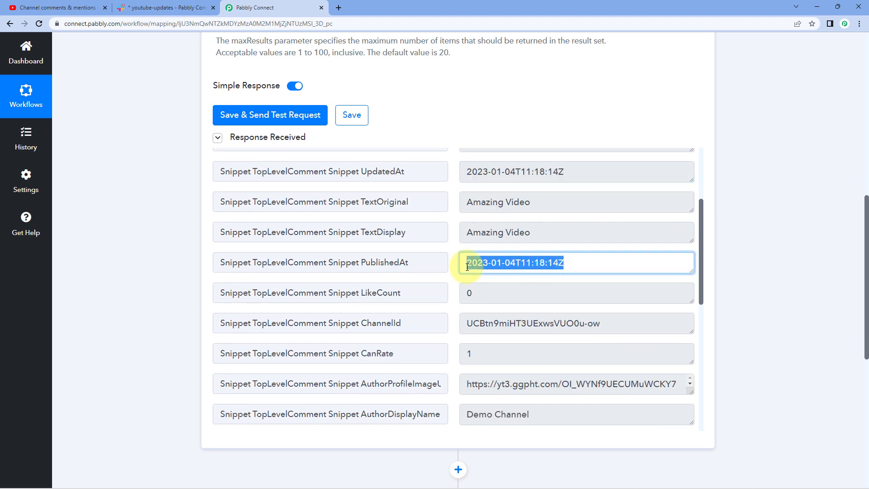
click(451, 251)
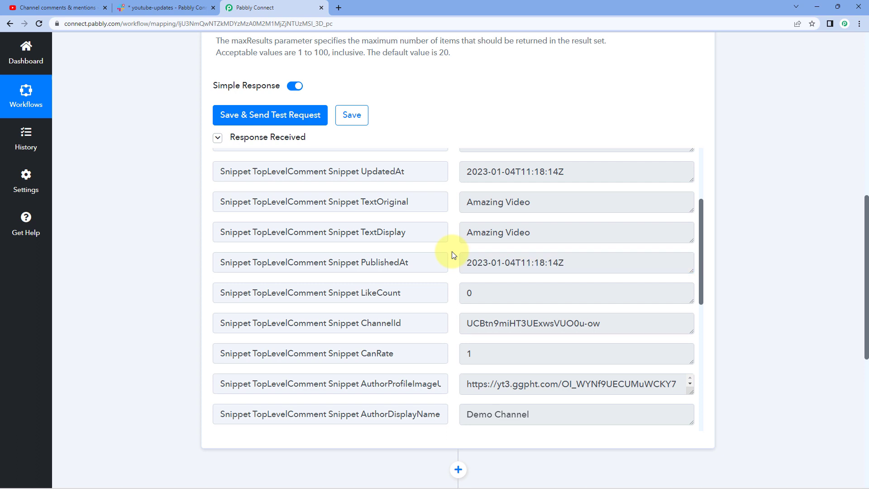
scroll(451, 251, down, 1)
scroll(452, 255, down, 2)
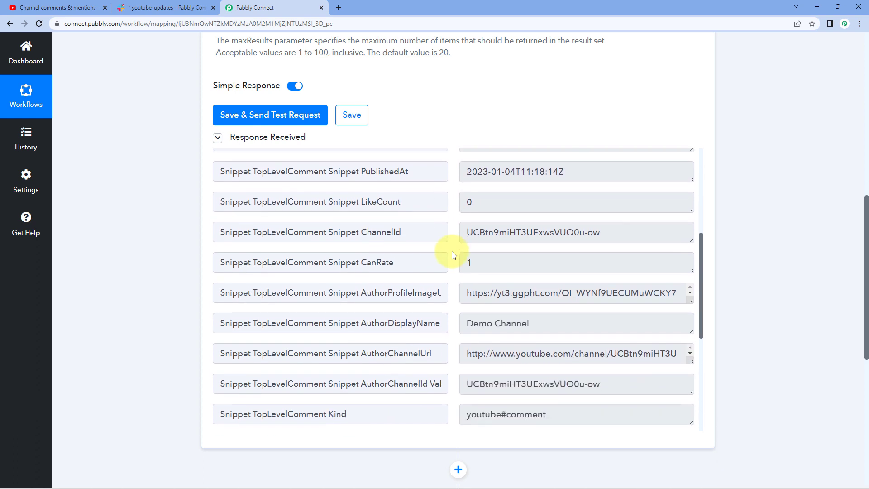
drag(530, 278, 445, 276)
click(446, 276)
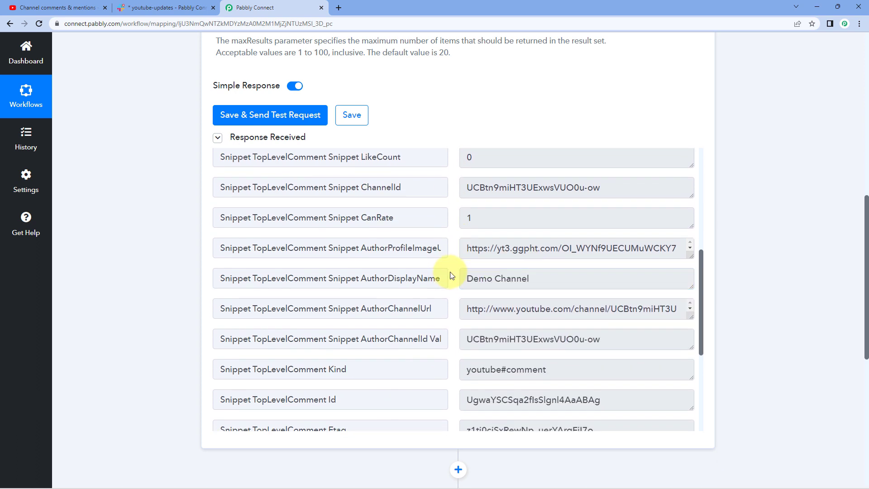
scroll(450, 274, down, 4)
scroll(451, 274, up, 3)
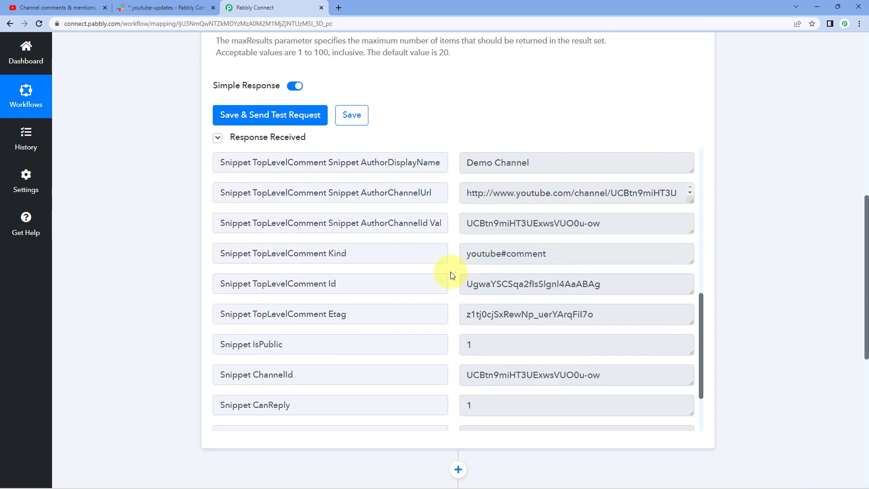
scroll(451, 274, down, 4)
scroll(452, 275, up, 8)
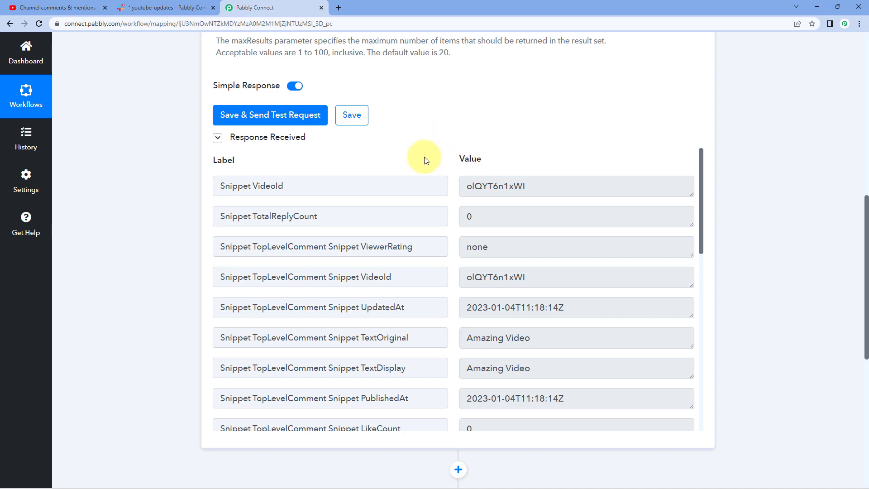
Step: Collapse the trigger and choose Slack as the action application with "Send Channel Message" as the action event
scroll(425, 160, up, 8)
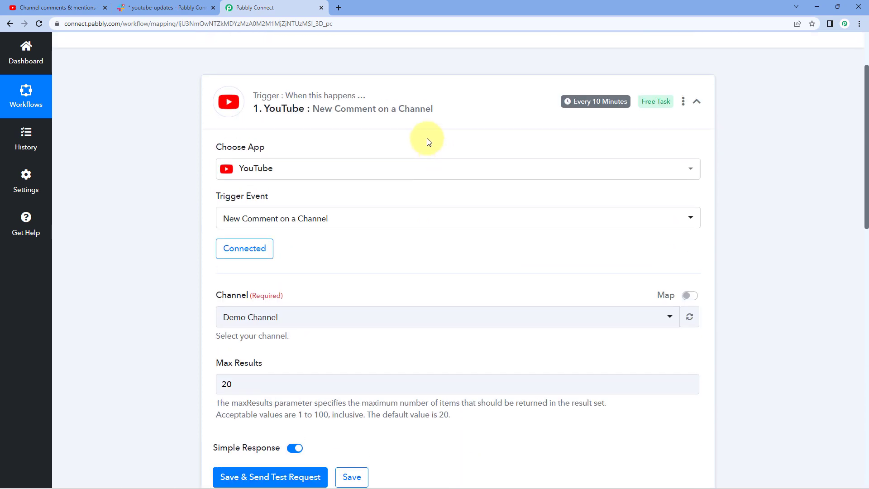
click(425, 119)
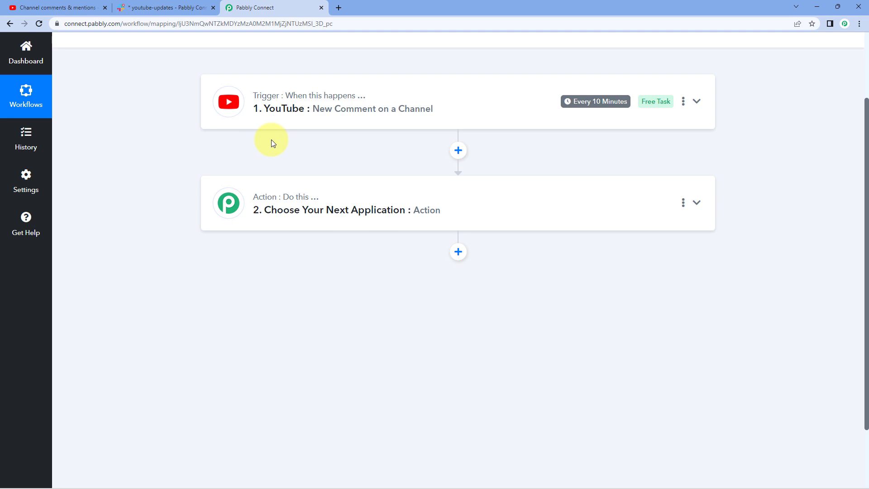
click(352, 180)
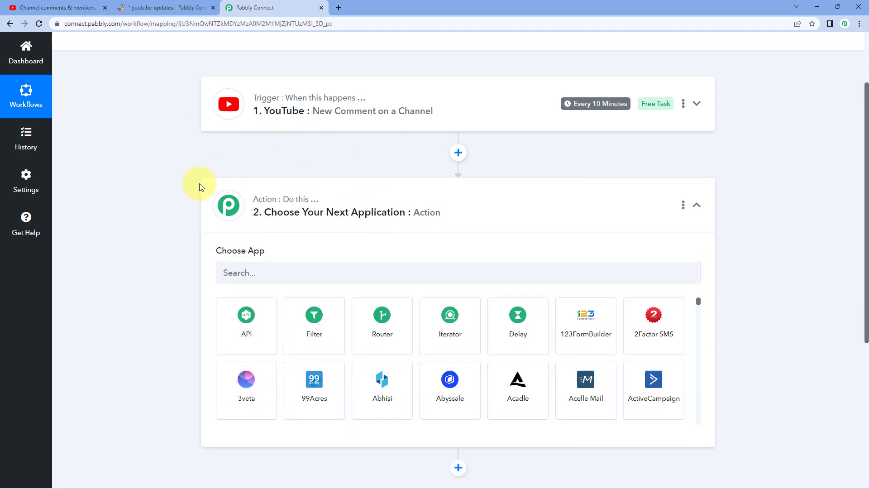
scroll(235, 206, down, 1)
click(276, 227)
text(Sa)
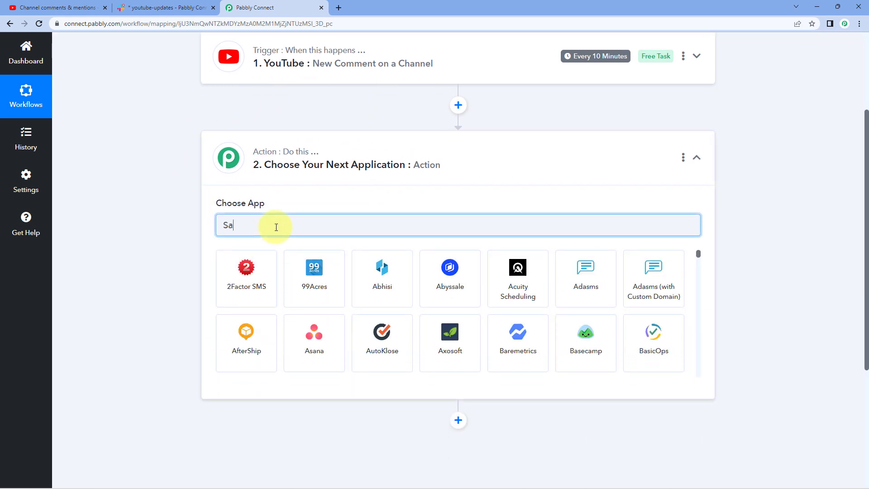
text(lack)
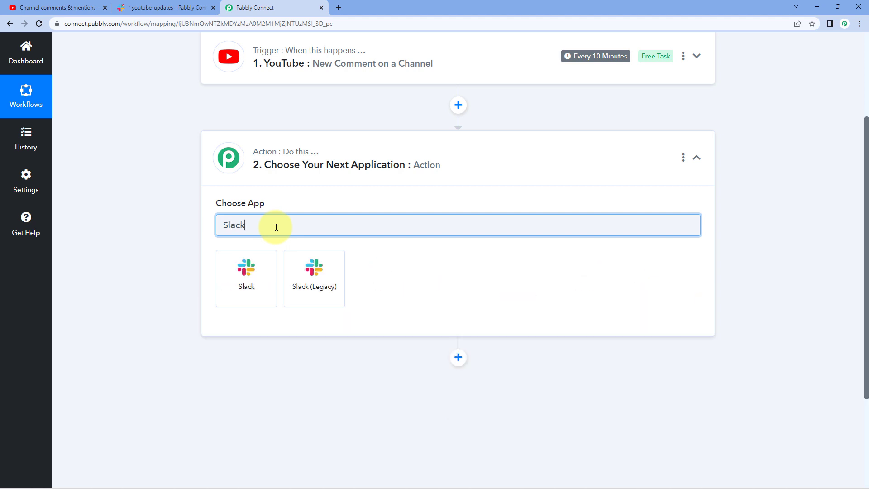
click(261, 267)
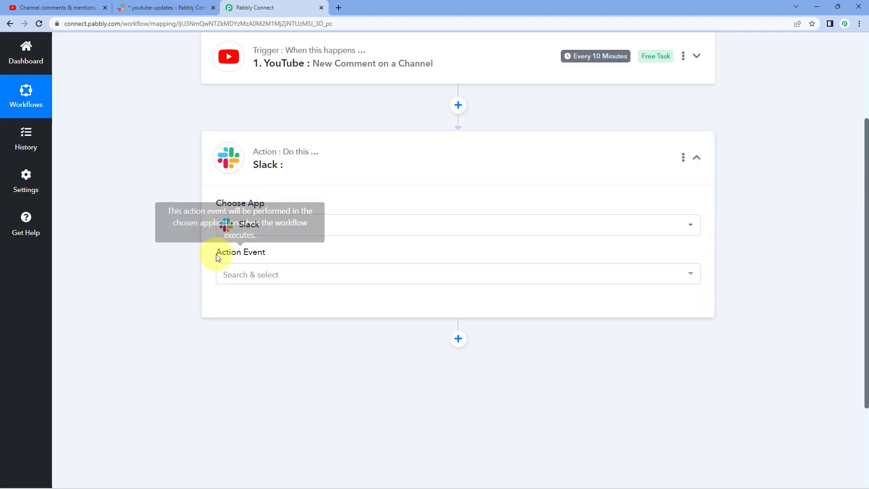
click(254, 270)
scroll(186, 266, down, 3)
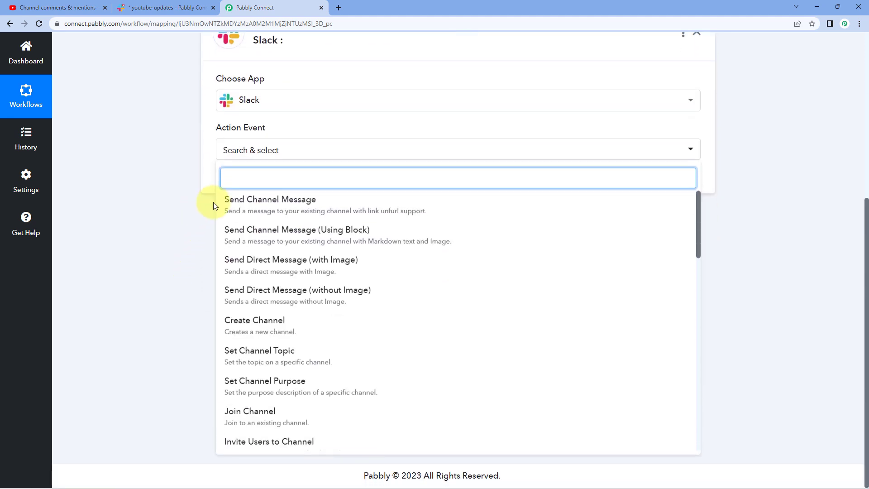
click(353, 199)
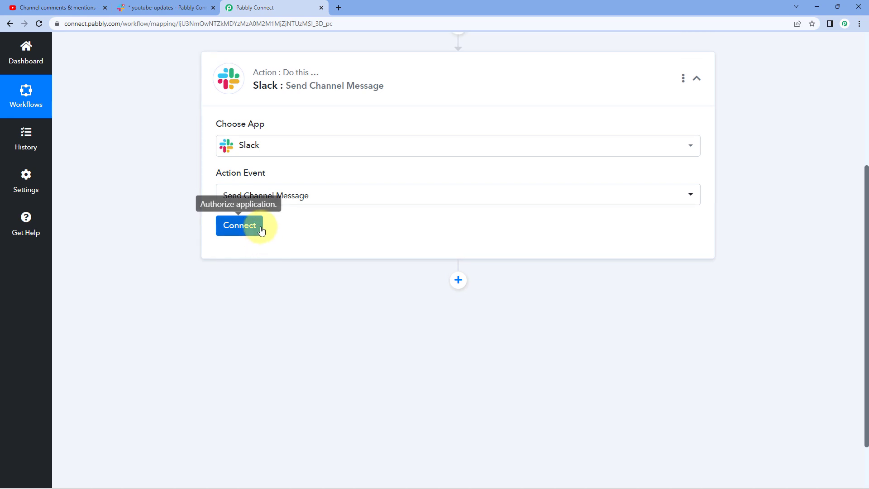
Step: Start adding a new Slack connection for the action, as far as the token type prompt
click(261, 228)
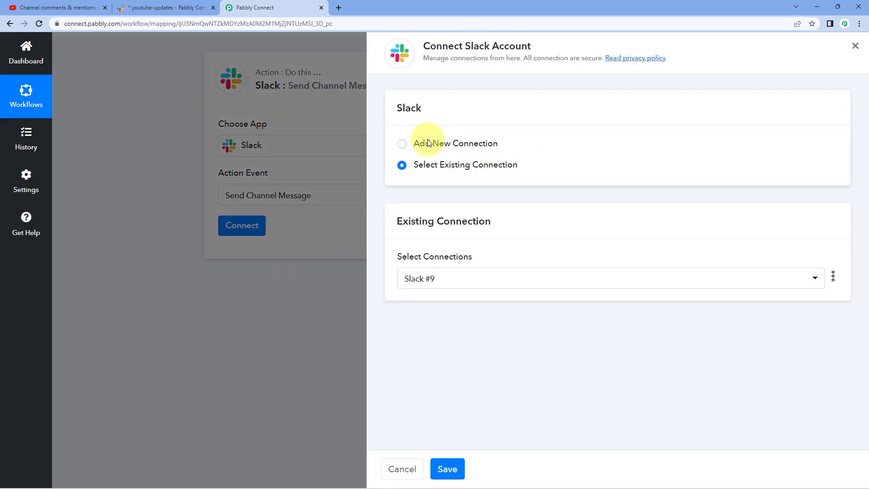
click(402, 144)
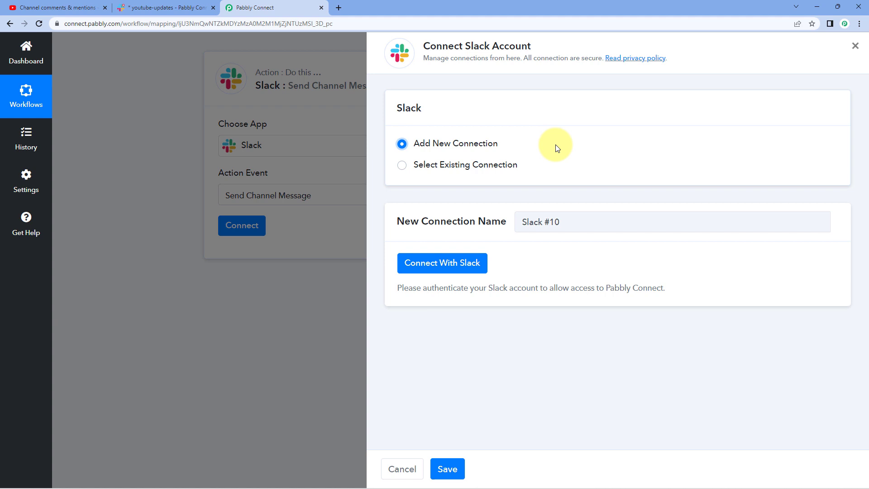
click(445, 267)
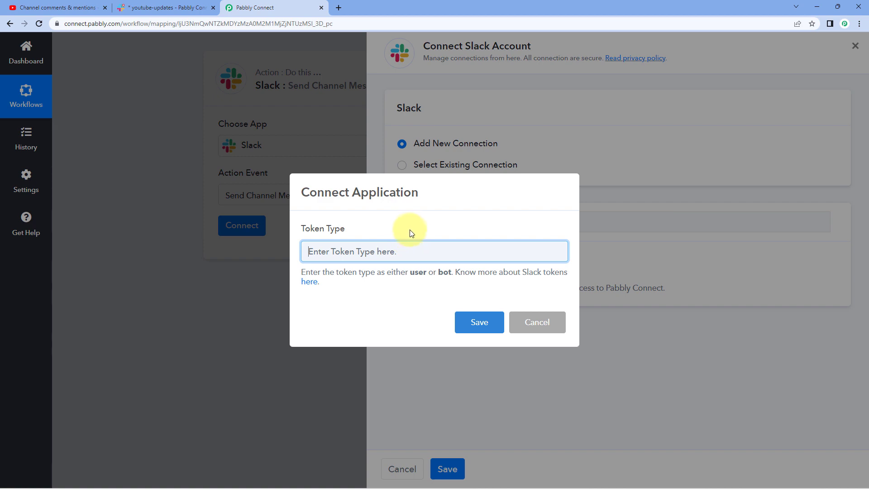
Step: Open the Pabbly forum thread on Slack tokens and read the permissions of the user and bot token types
click(310, 282)
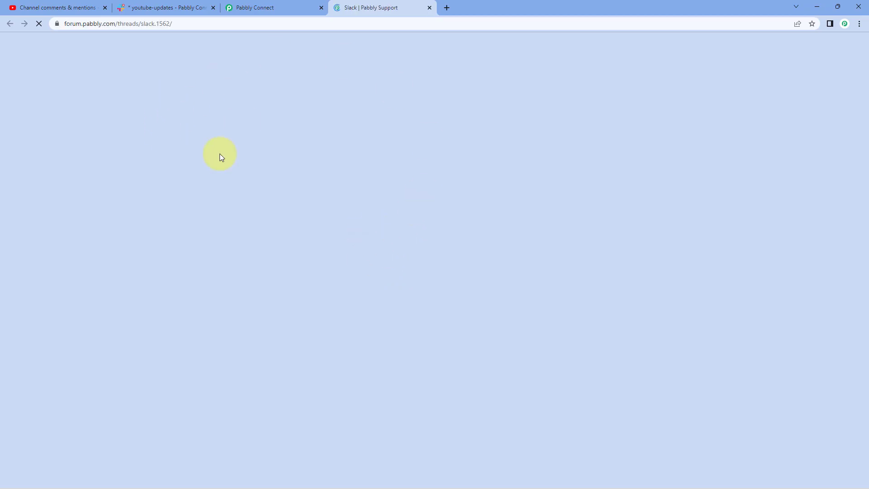
scroll(484, 200, down, 5)
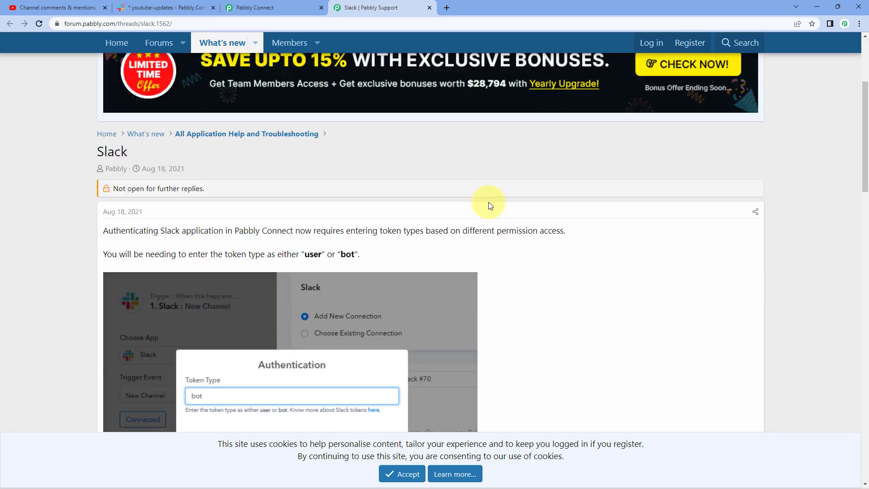
scroll(524, 187, down, 12)
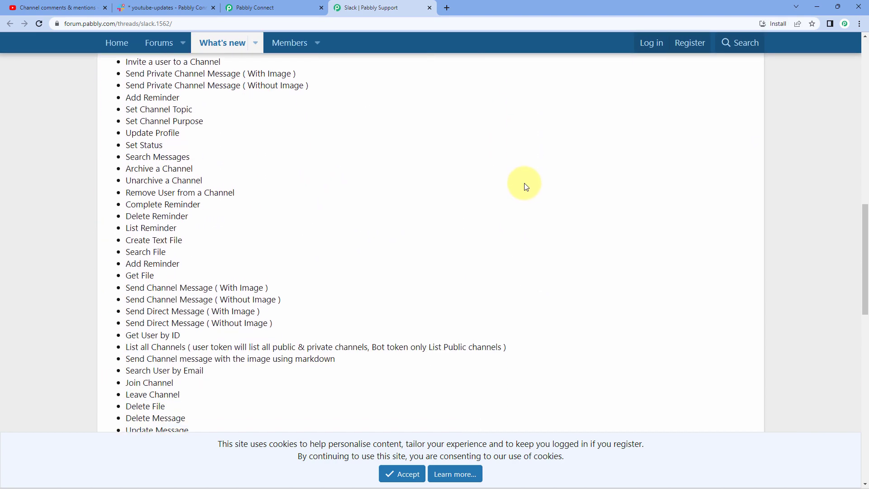
scroll(524, 185, down, 5)
scroll(513, 159, up, 9)
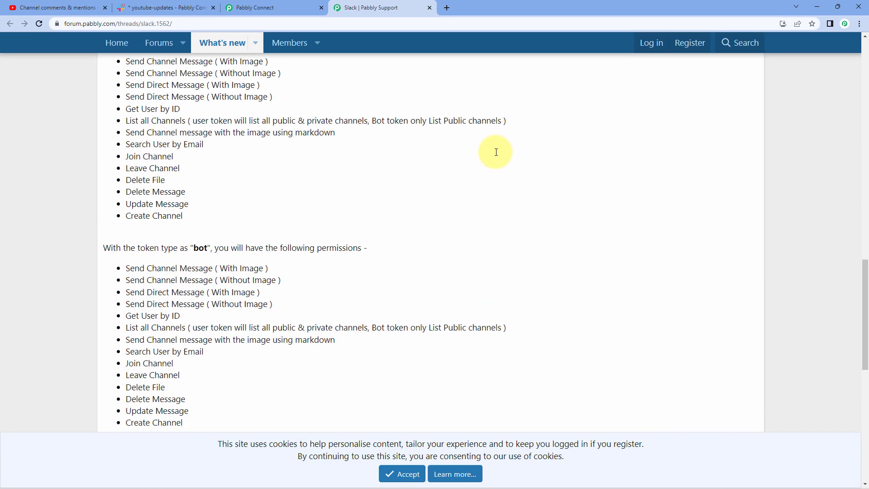
Step: Return to the workflow and save the new Slack connection's token type as "user"
scroll(495, 152, up, 5)
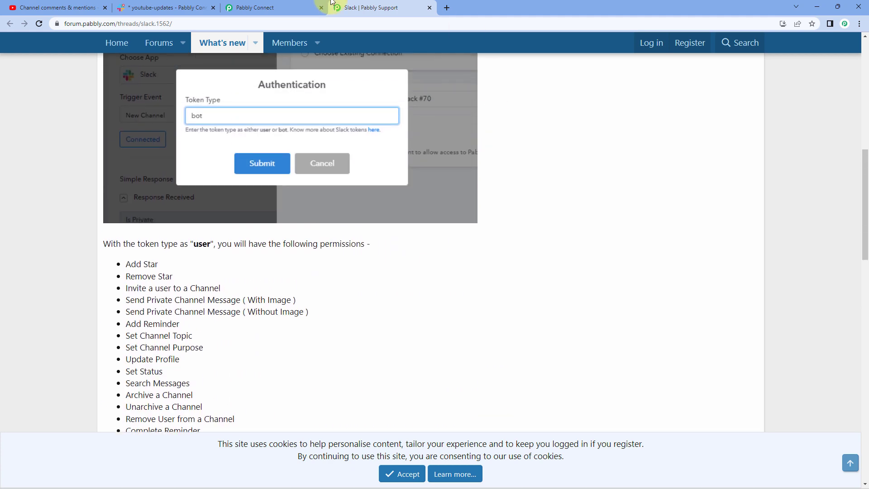
click(280, 7)
double_click(416, 271)
key(ctrl+c)
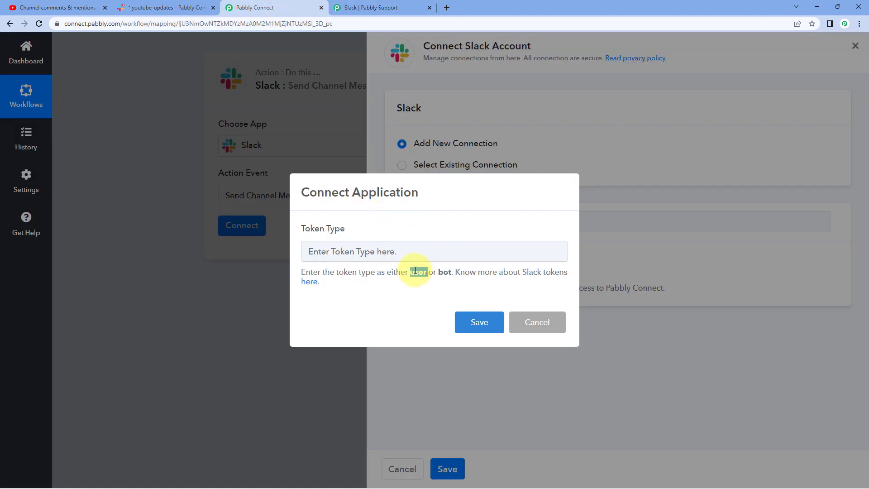
click(360, 256)
key(ctrl+v)
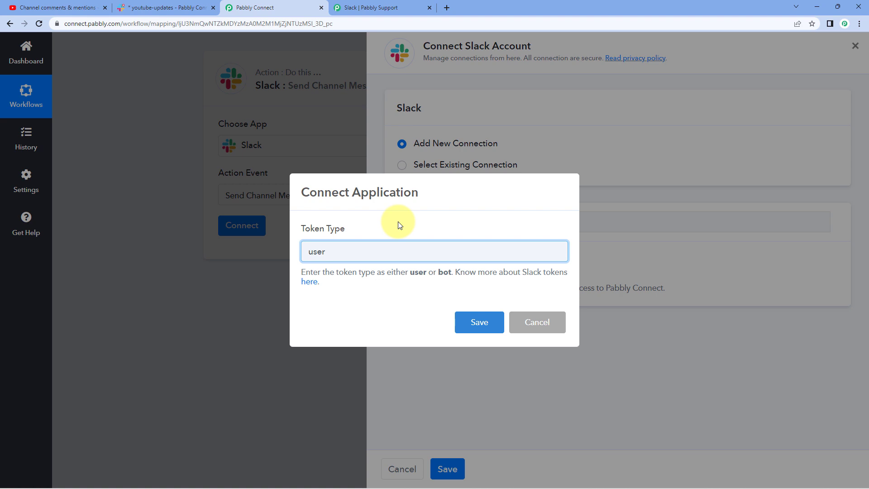
text(r)
click(411, 227)
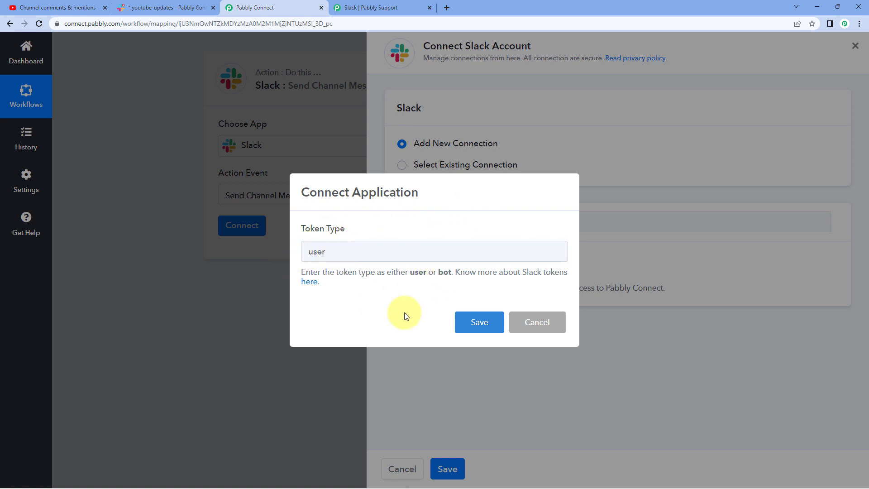
click(476, 318)
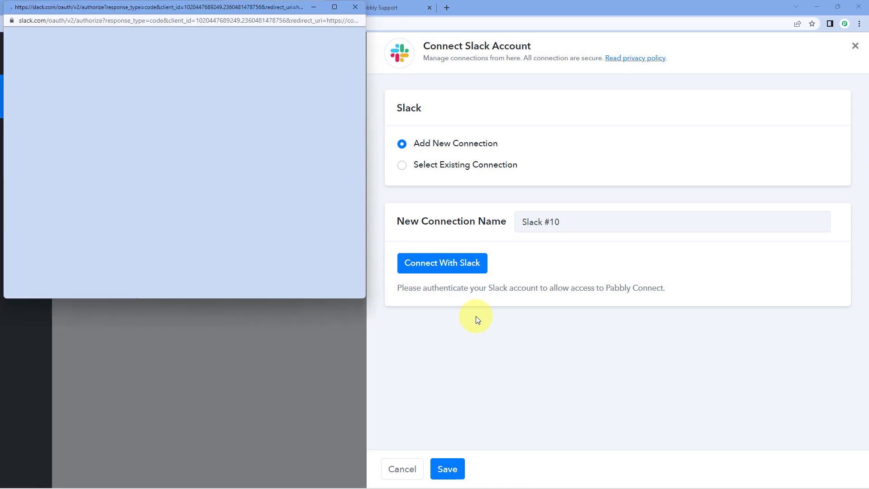
Step: Check the workspace name in Slack and authorize Pabbly Connect to access the Slack workspace
drag(215, 11, 207, 23)
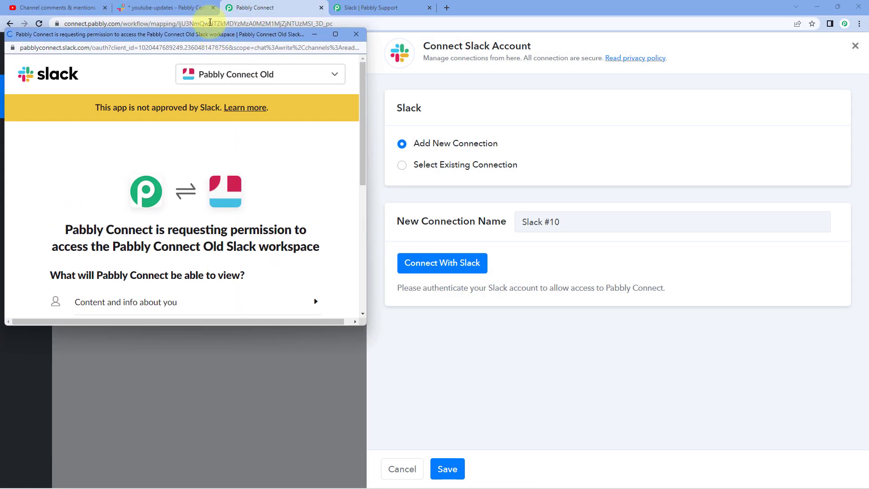
click(181, 6)
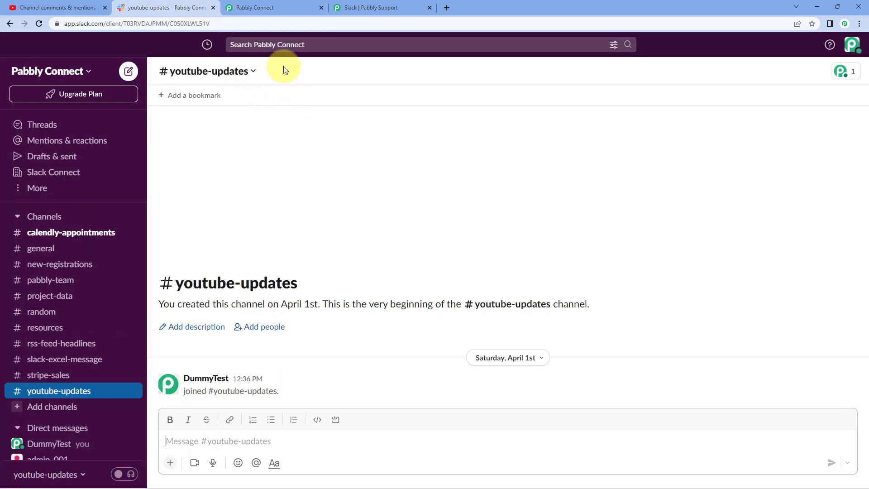
click(273, 4)
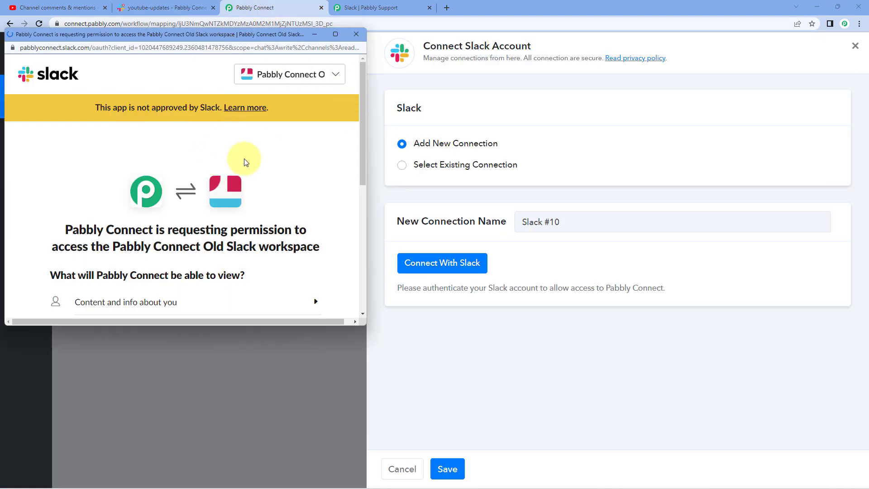
scroll(265, 152, down, 5)
click(234, 244)
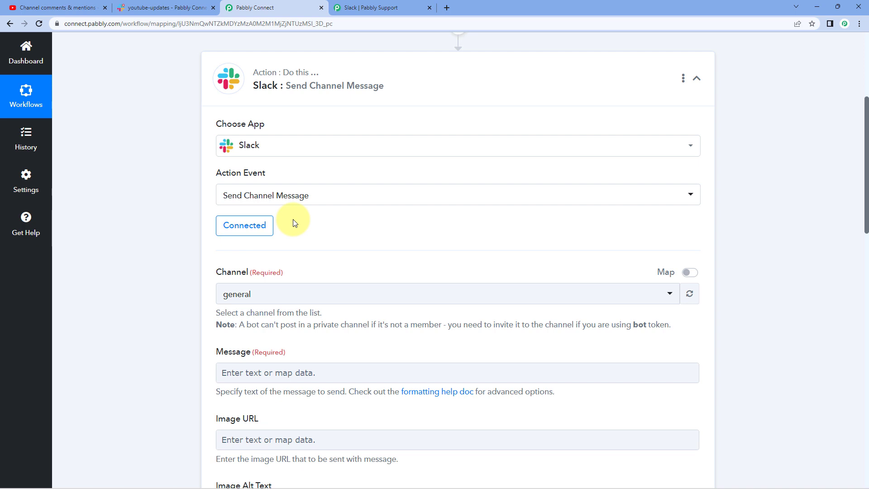
Step: Choose youtube-updates as the Slack channel for the message, checking its name in the Slack workspace
scroll(295, 222, down, 1)
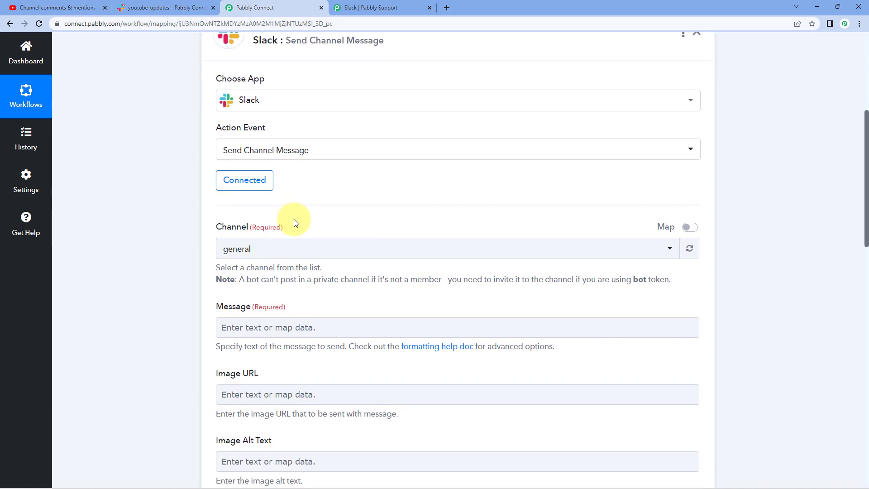
scroll(293, 226, down, 1)
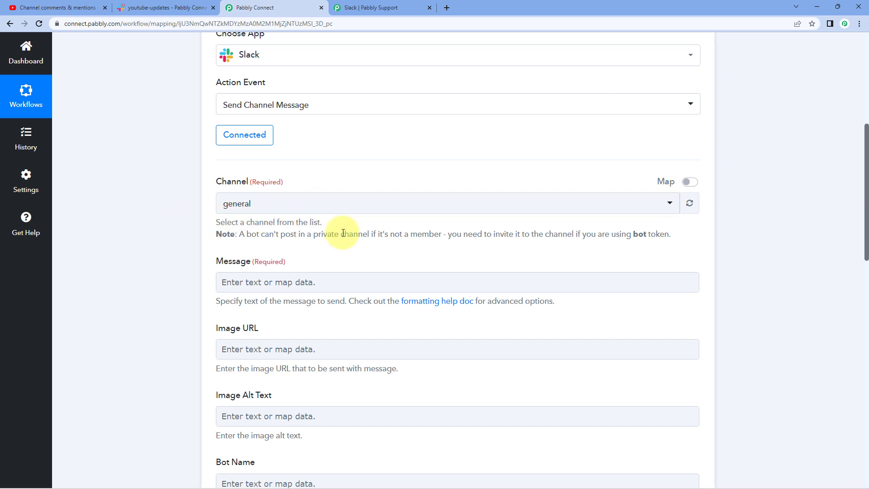
click(330, 203)
scroll(158, 199, down, 3)
scroll(262, 172, down, 8)
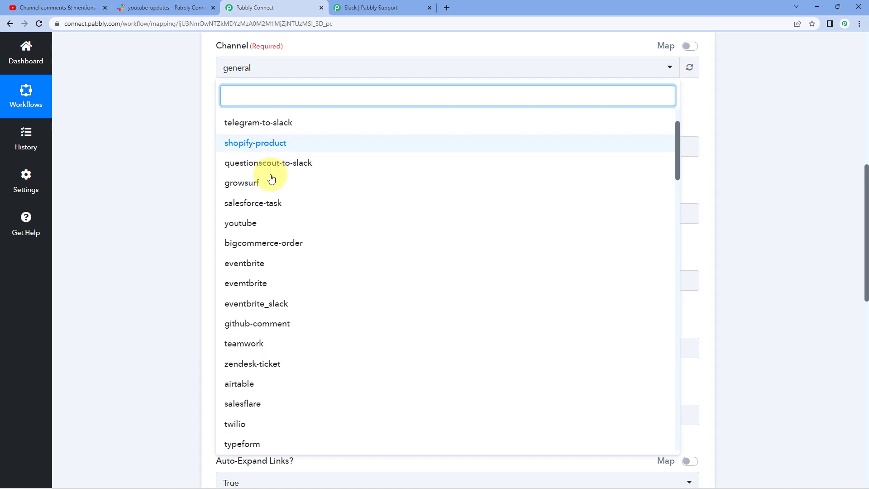
scroll(254, 185, down, 4)
scroll(245, 154, up, 5)
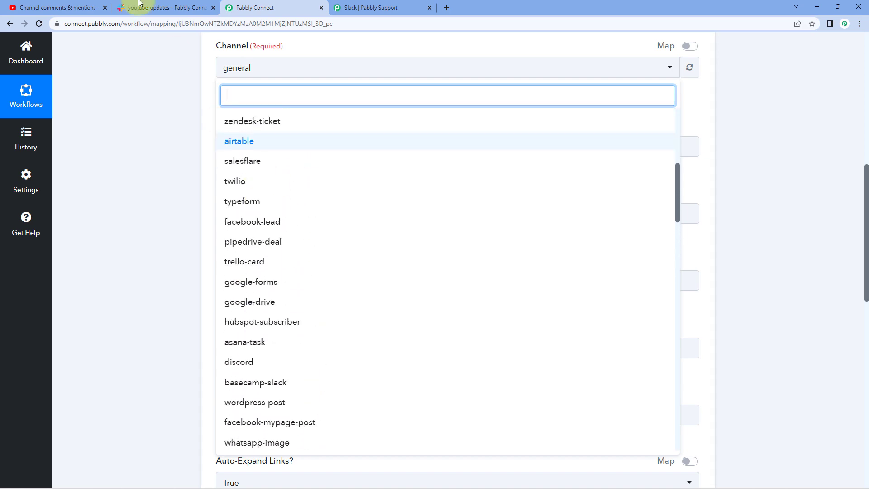
click(136, 8)
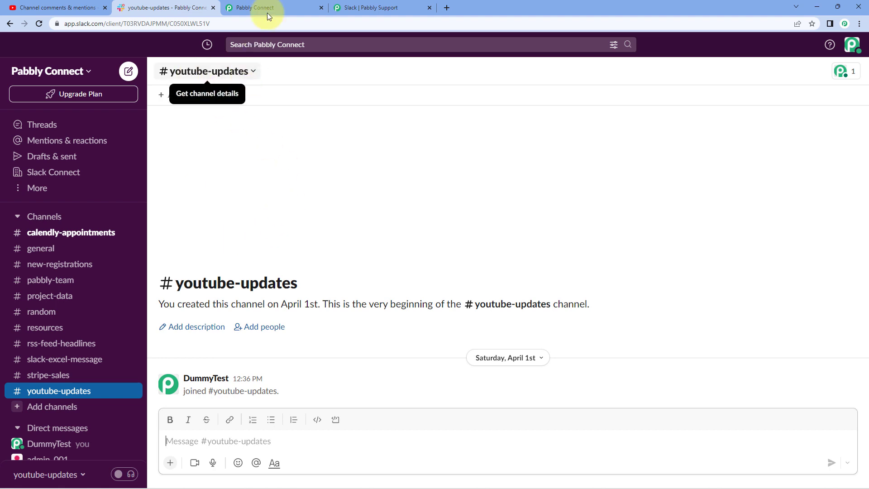
click(294, 2)
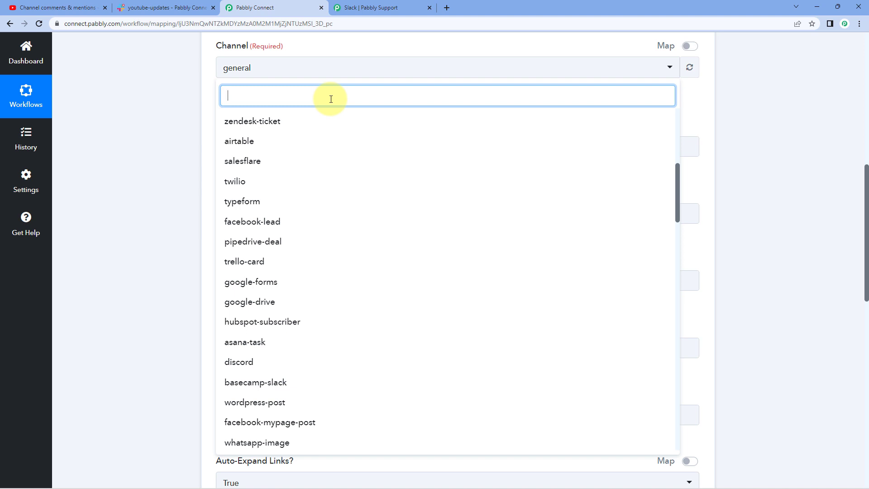
text(ou)
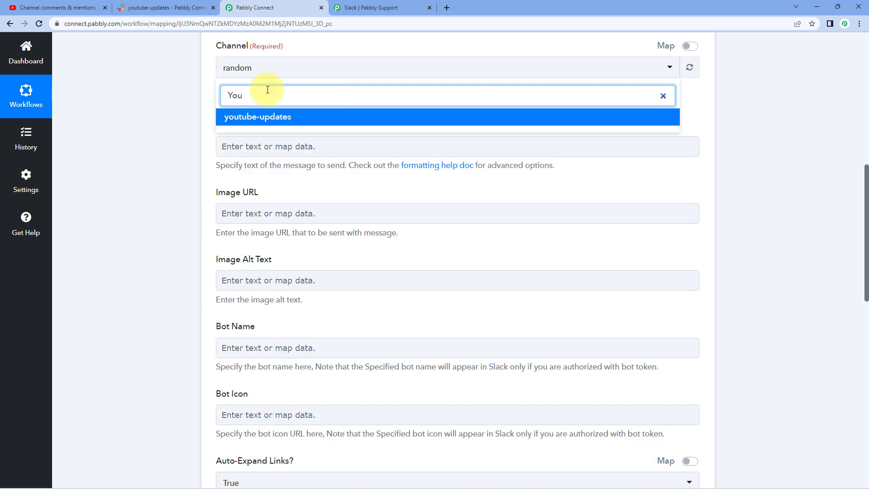
click(252, 116)
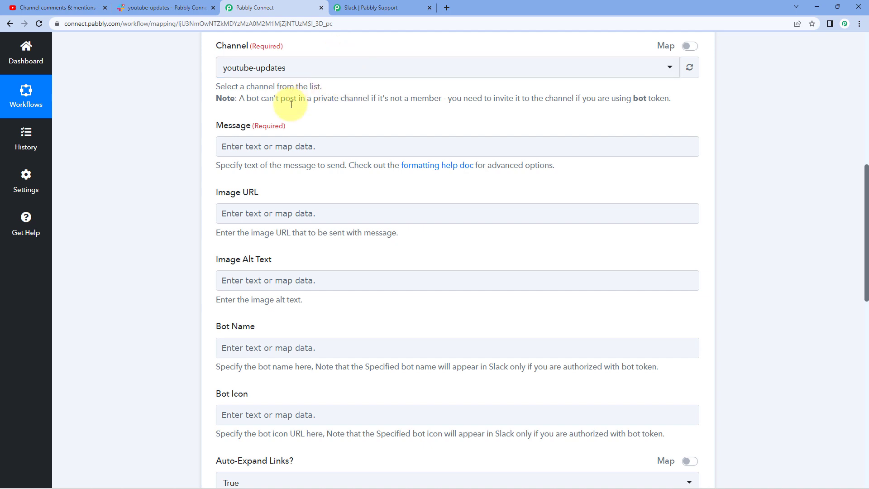
Step: Write the message text "Hello Team," and "We have received a new comment on our YouTube Channel:" on separate lines, followed by a blank line
click(270, 149)
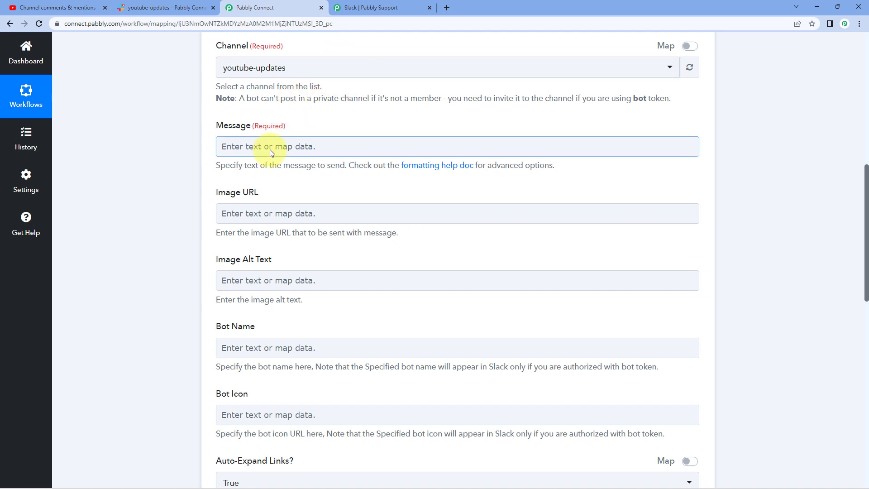
click(270, 148)
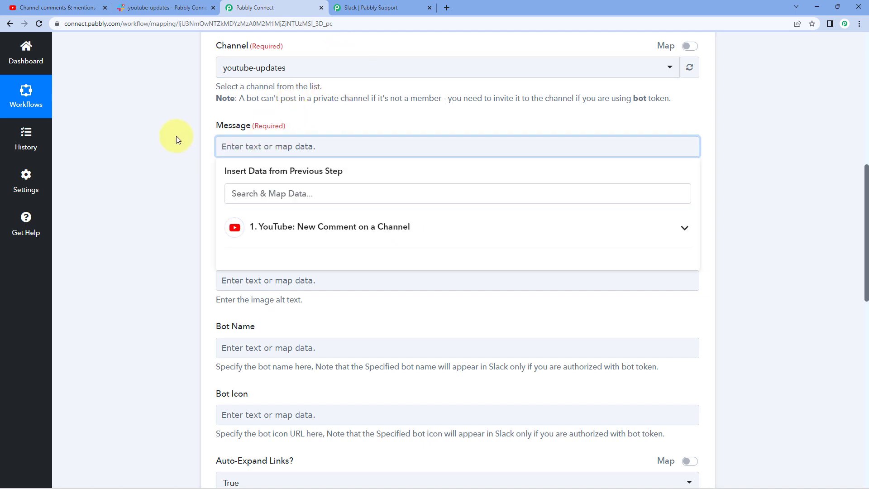
text(Hello Team,)
key(Return)
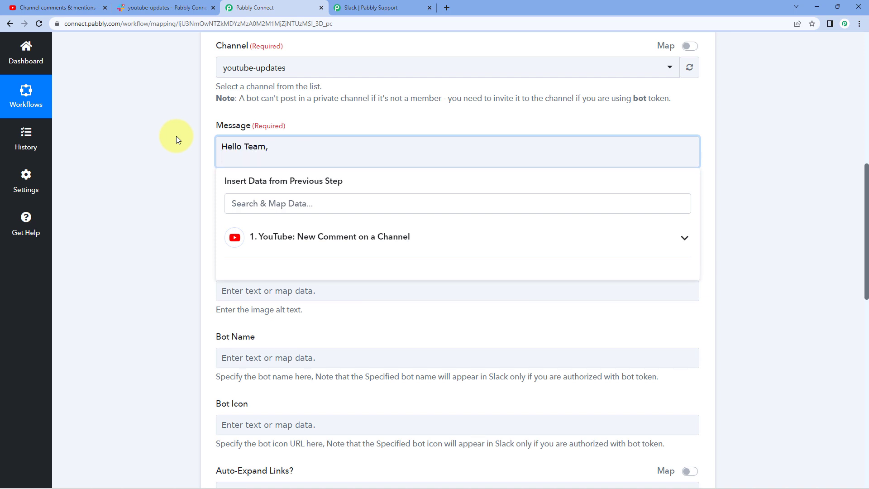
text(We have received a new)
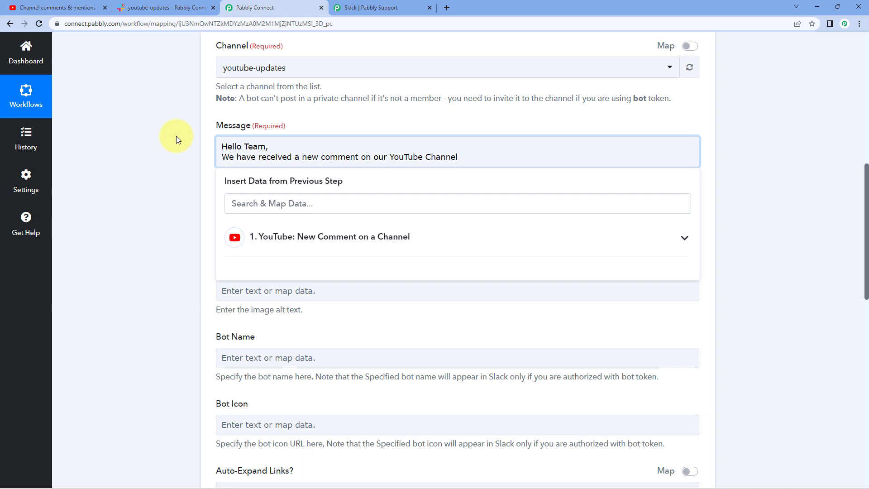
text(:)
key(Return)
key(Return)
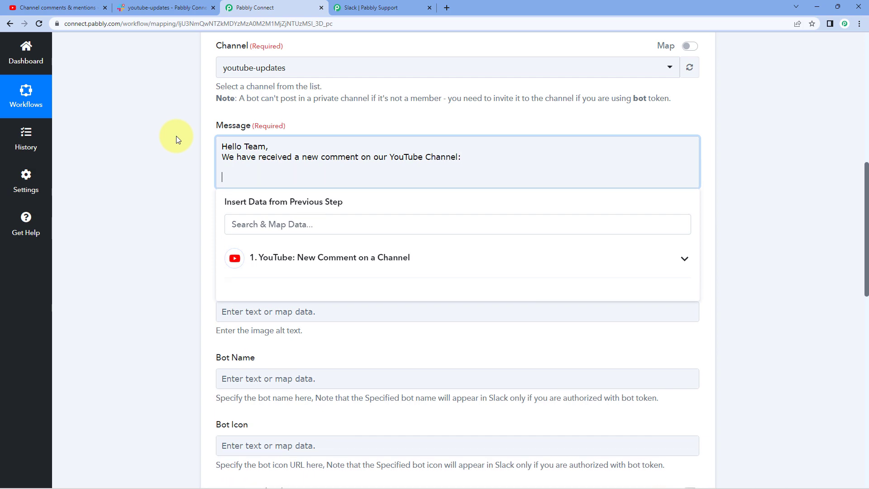
Step: Expand the YouTube trigger and examine the video ID in its test response
scroll(177, 137, up, 10)
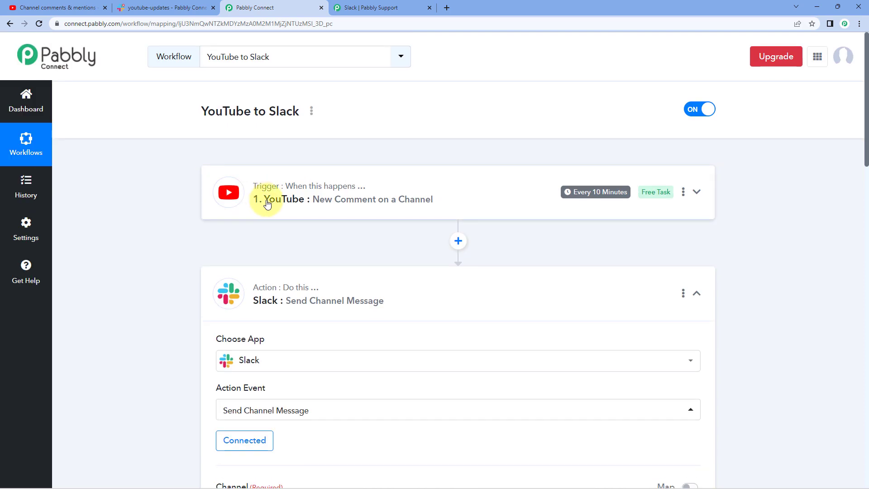
click(267, 204)
scroll(179, 192, down, 10)
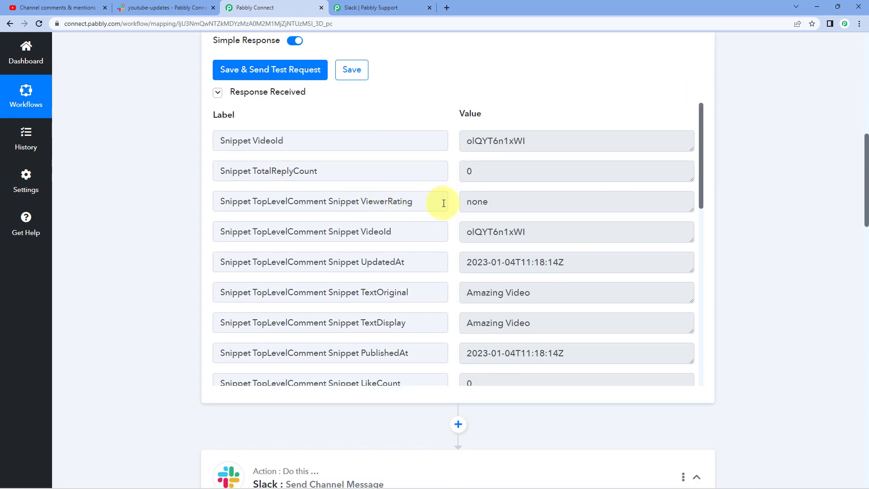
scroll(442, 202, up, 3)
scroll(498, 190, down, 2)
drag(548, 185, 458, 170)
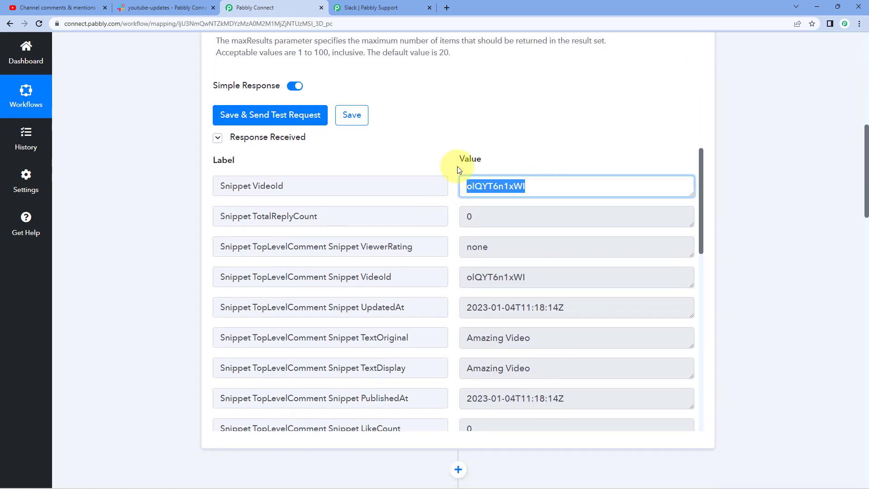
click(451, 166)
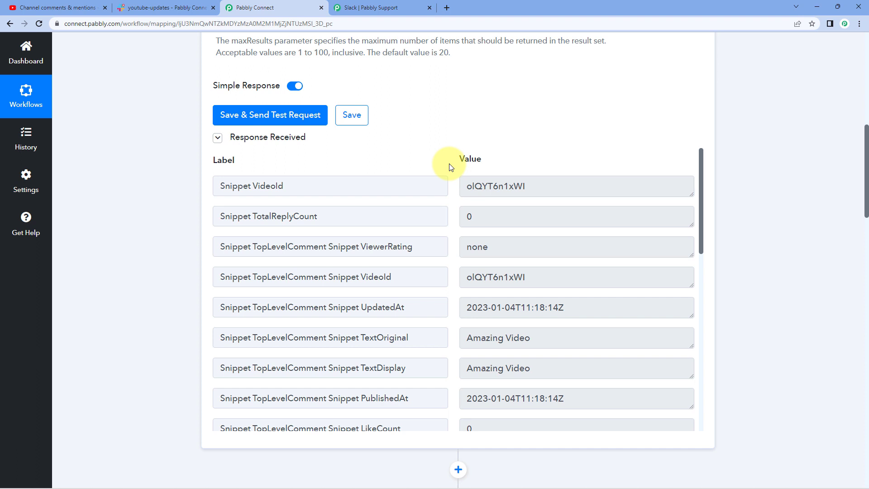
Step: Examine the comment text, published time, channel ID and author display name in the trigger's response, and return to the Slack action
scroll(448, 163, down, 2)
scroll(444, 124, down, 3)
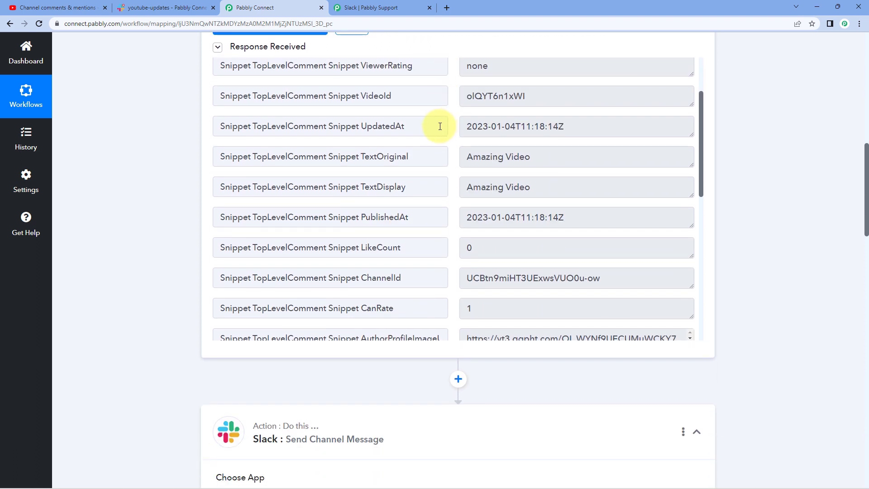
scroll(440, 126, down, 2)
drag(538, 66, 455, 66)
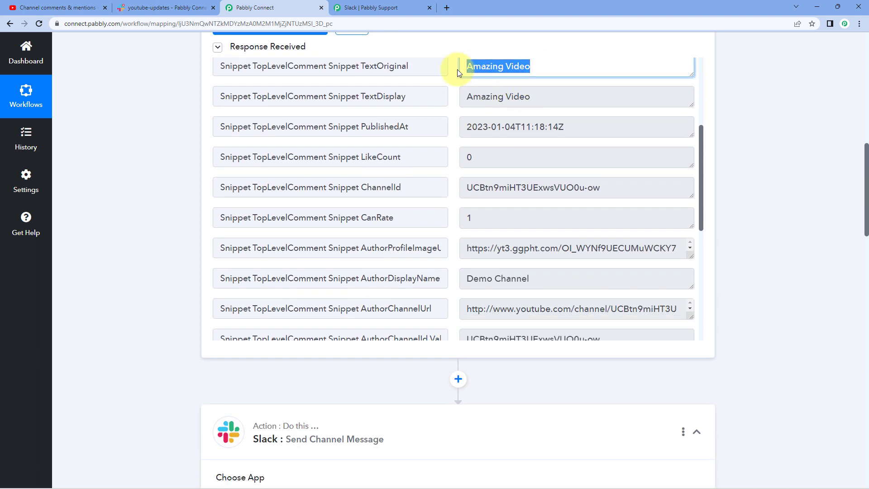
drag(585, 128, 465, 126)
scroll(448, 127, down, 3)
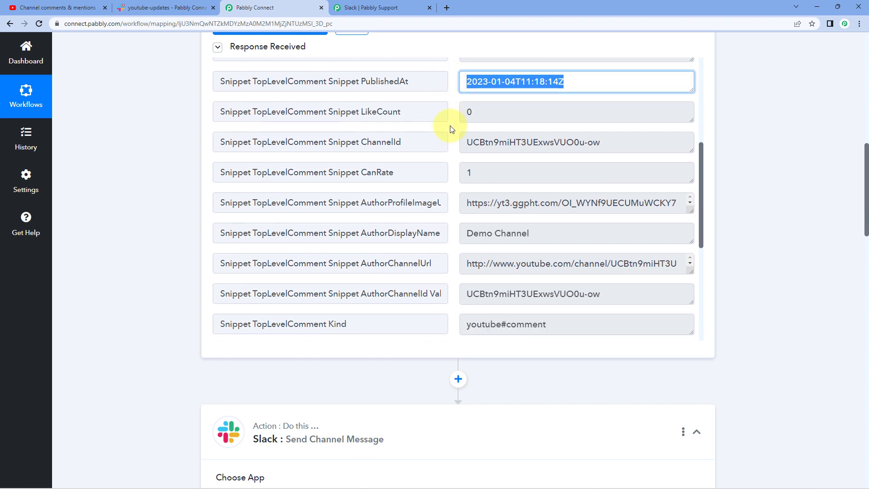
drag(467, 97, 613, 99)
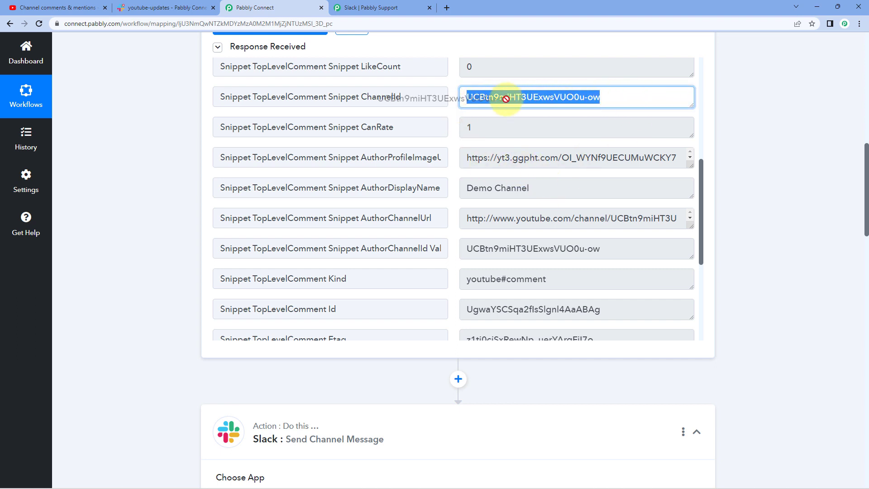
drag(556, 188, 446, 180)
click(454, 167)
scroll(453, 165, down, 2)
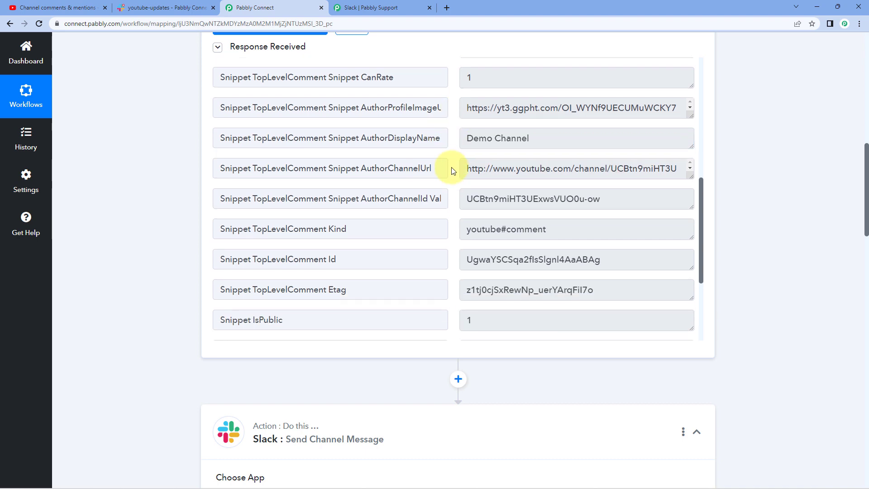
scroll(167, 169, down, 3)
scroll(166, 169, down, 7)
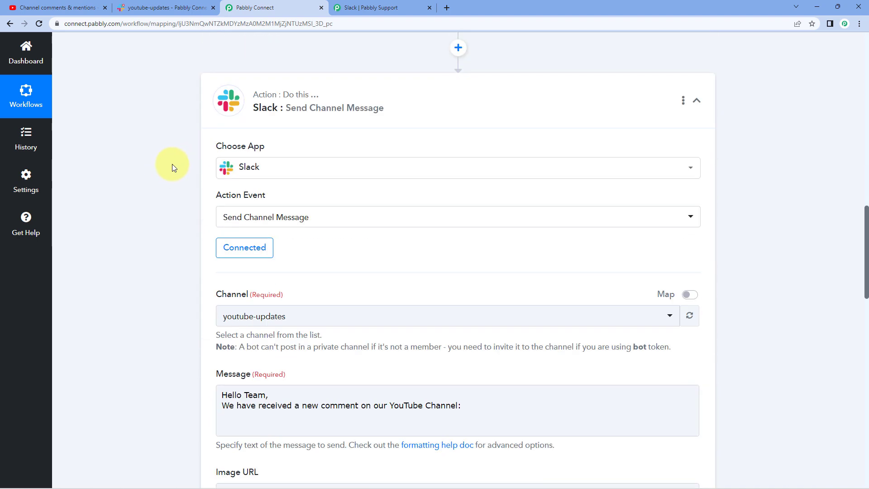
Step: Add a "Comment:" label below the message's blank line and expand the YouTube trigger's data for mapping
click(237, 301)
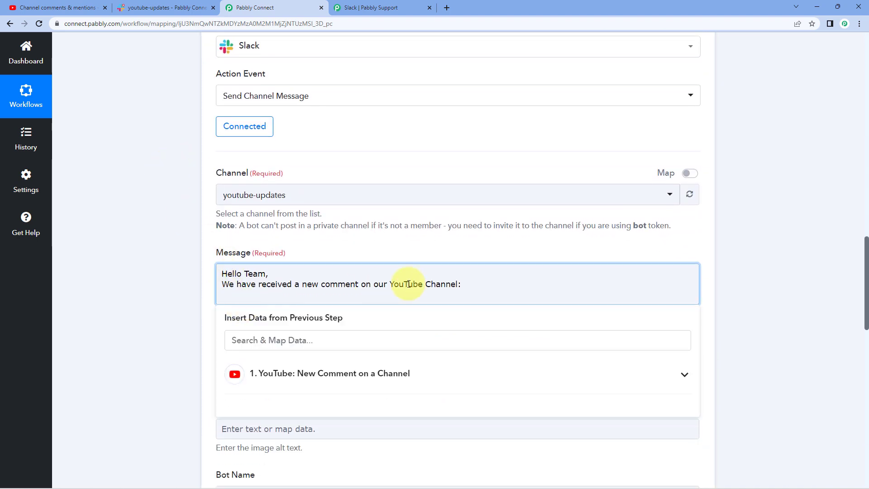
key(Return)
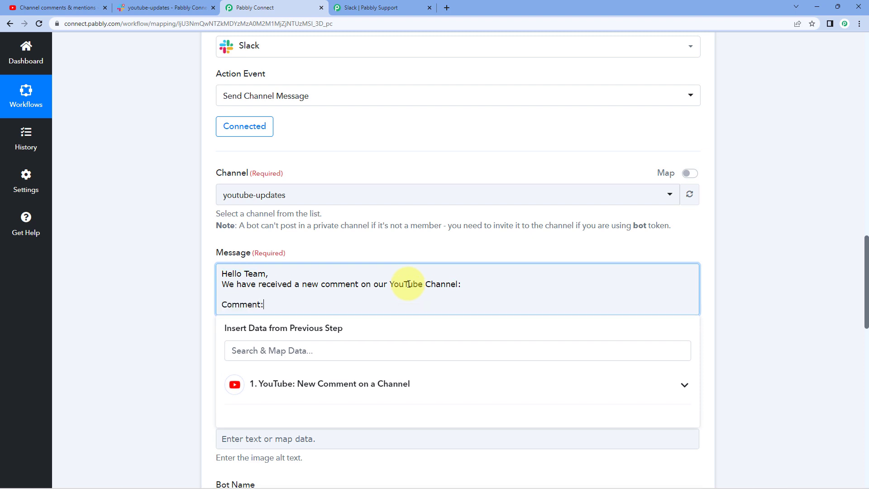
scroll(160, 281, down, 3)
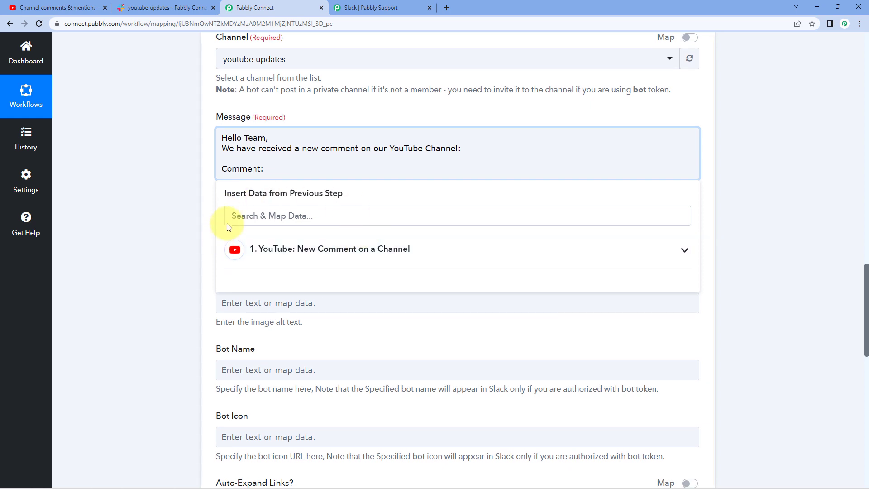
click(329, 252)
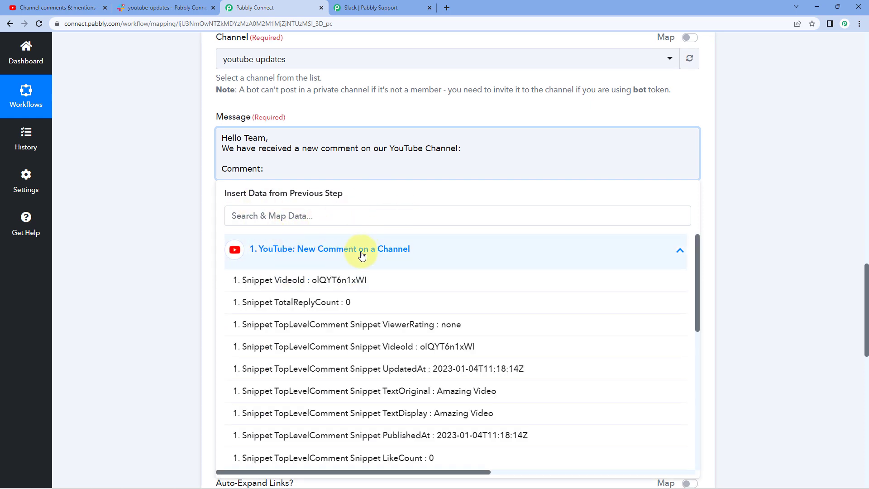
Step: Check which field of the YouTube trigger's response holds the original comment text, and return to the Slack message
scroll(184, 165, up, 15)
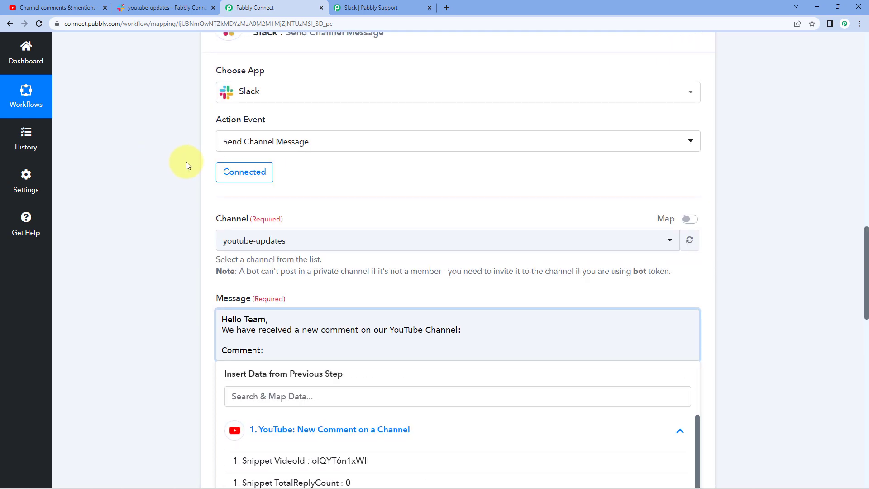
scroll(538, 130, up, 6)
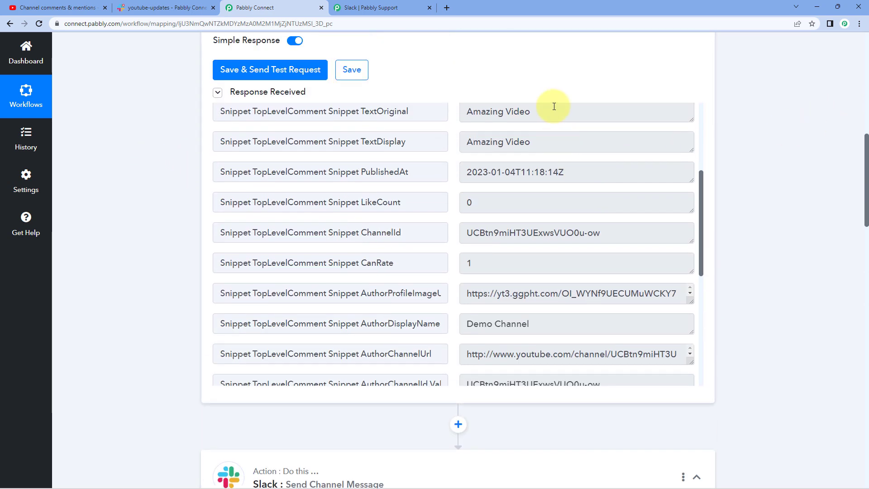
drag(553, 113, 456, 128)
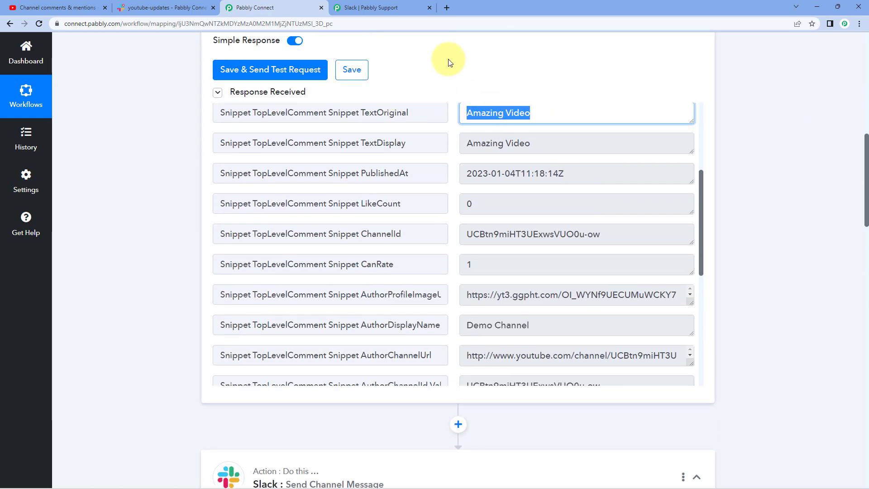
scroll(147, 169, down, 7)
scroll(131, 189, down, 7)
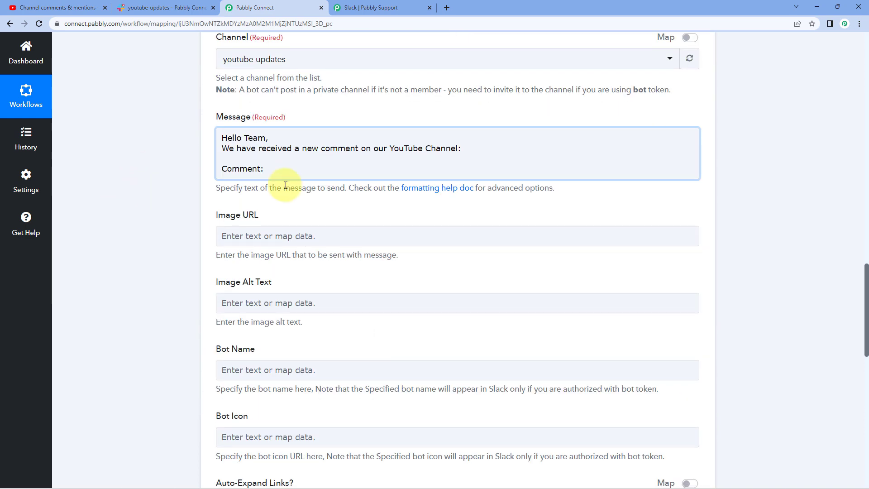
Step: Map the trigger's Snippet TopLevelComment Snippet TextOriginal field after the "Comment:" label in the message
click(272, 167)
scroll(175, 183, down, 1)
scroll(175, 183, down, 1)
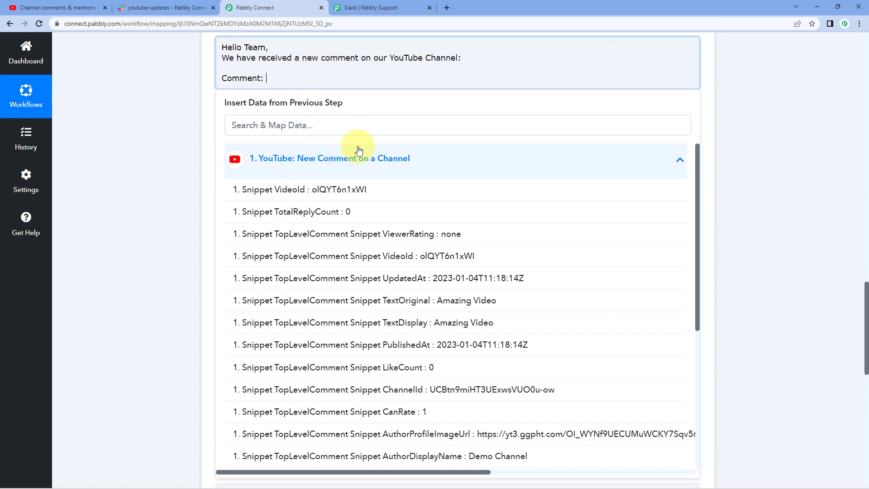
click(353, 305)
click(159, 192)
Step: Add a "Date & Time:" line to the message and map the trigger's Snippet TopLevelComment Snippet PublishedAt field to it
click(548, 82)
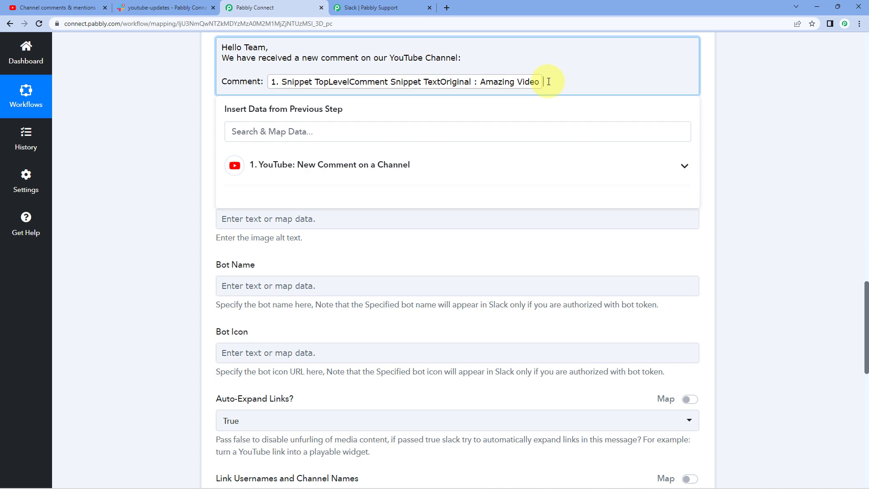
key(Return)
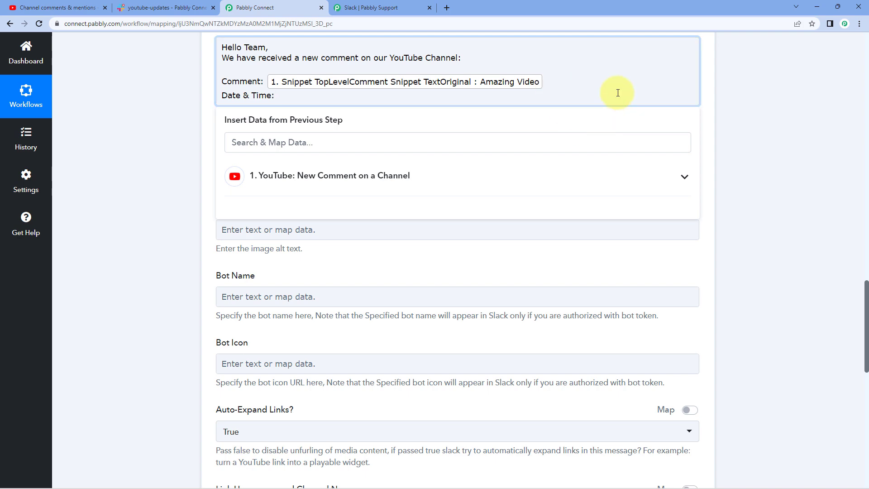
click(403, 177)
scroll(403, 266, down, 2)
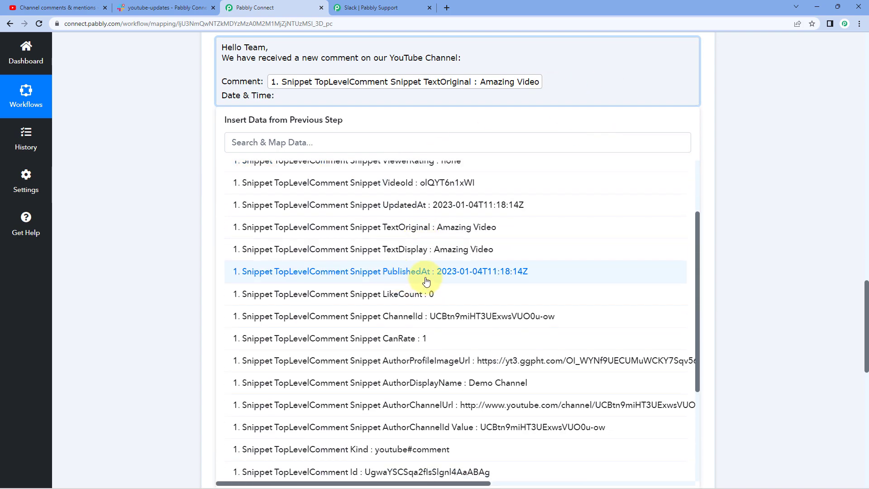
click(426, 274)
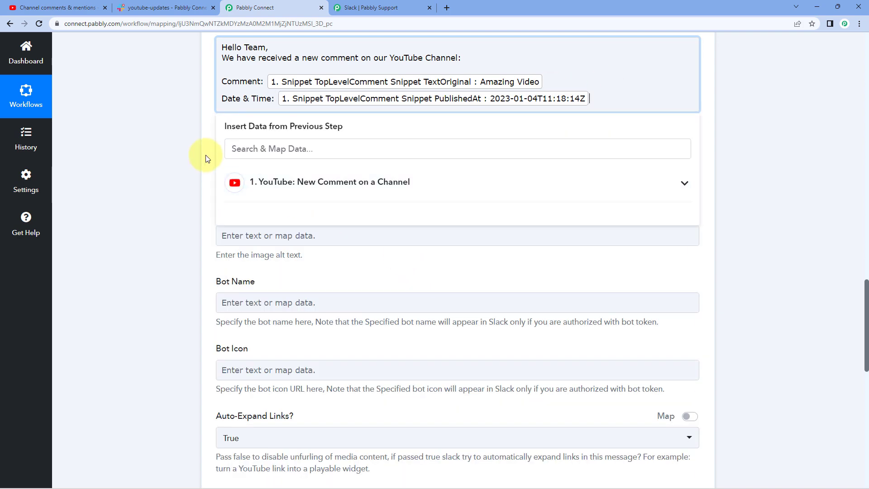
Step: Add a "Channel:" line to the message and map the trigger's Snippet TopLevelComment Snippet AuthorDisplayName field to it
key(Return)
text(Channel:)
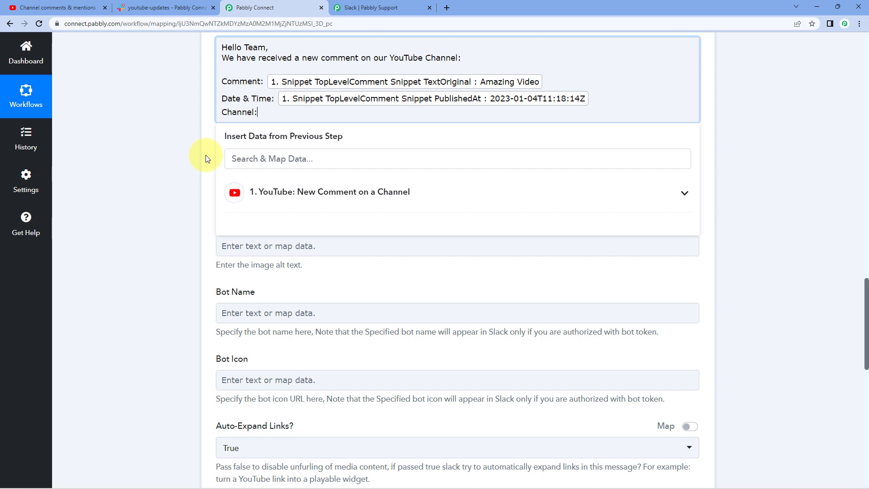
click(281, 192)
scroll(278, 217, down, 3)
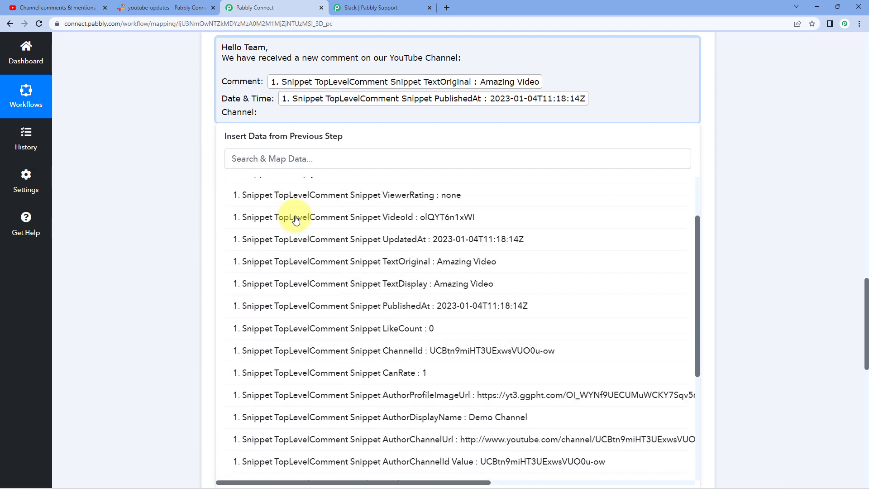
click(421, 401)
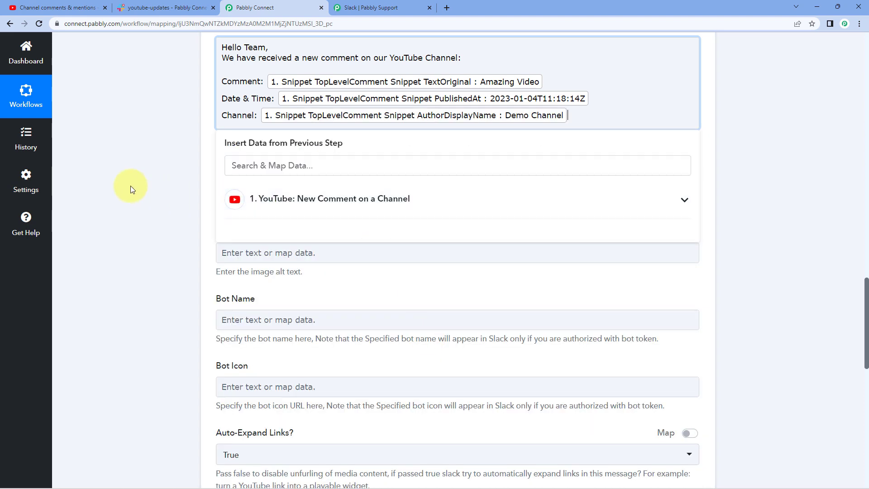
Step: Add a "Video ID:" line to the message and map the trigger's Snippet VideoId field to it
key(Return)
text(V)
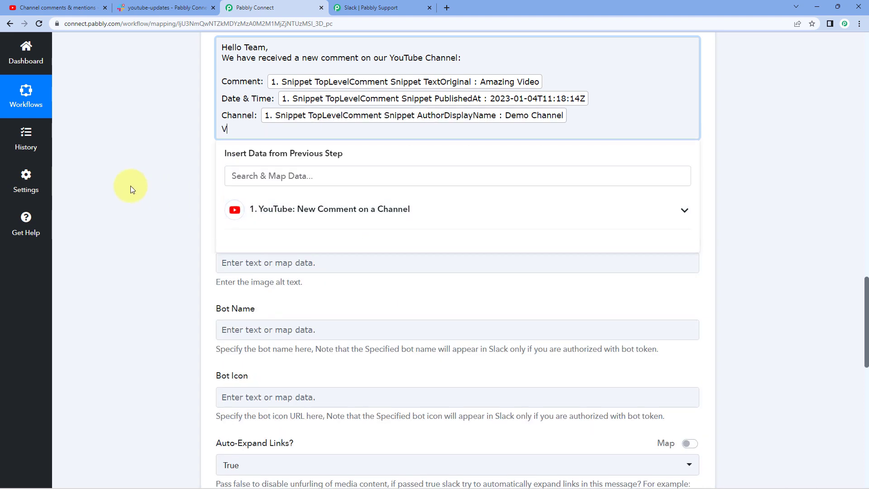
text(ideo ID:)
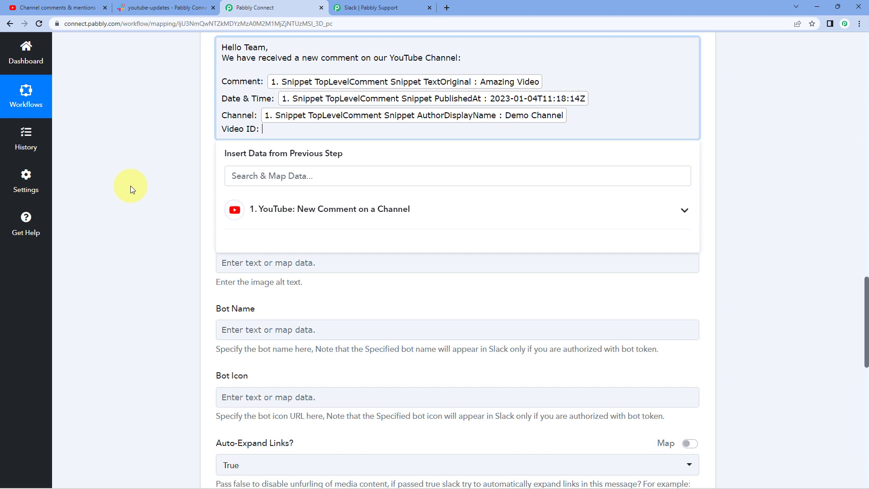
click(337, 213)
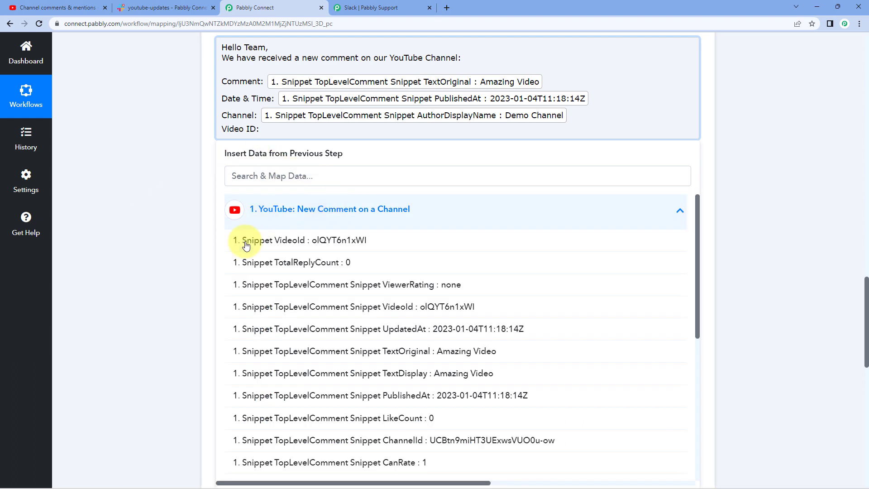
click(316, 244)
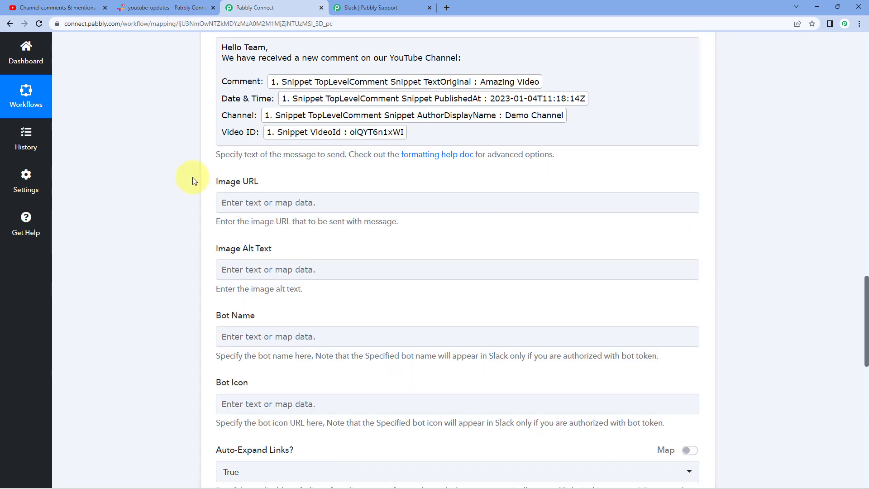
Step: Review the mapped Slack message and examine the remaining fields in the YouTube trigger's response
scroll(194, 178, up, 3)
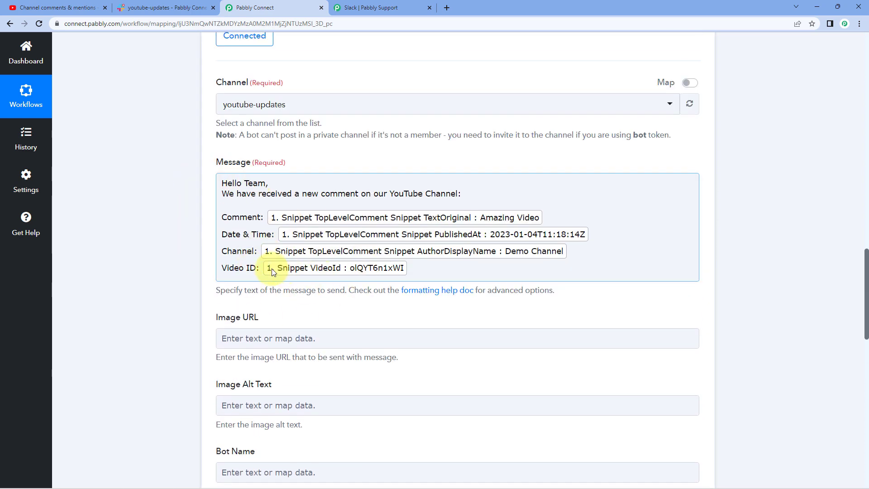
scroll(284, 176, up, 10)
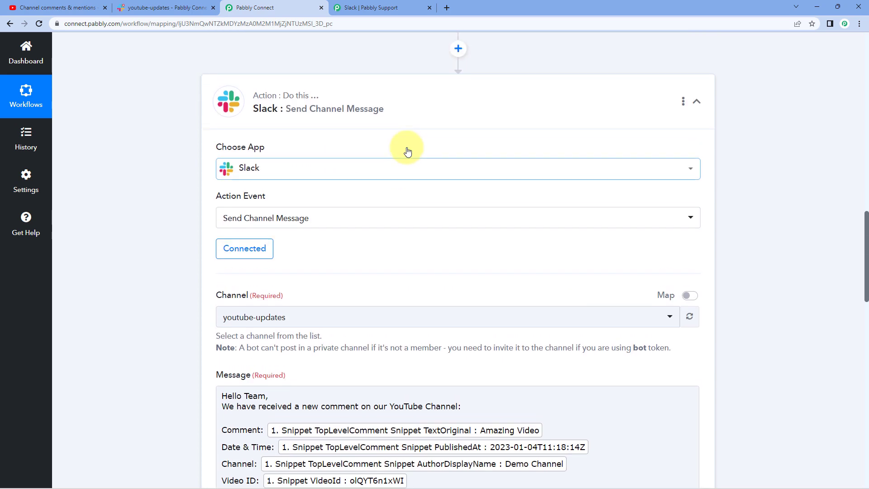
scroll(450, 169, down, 3)
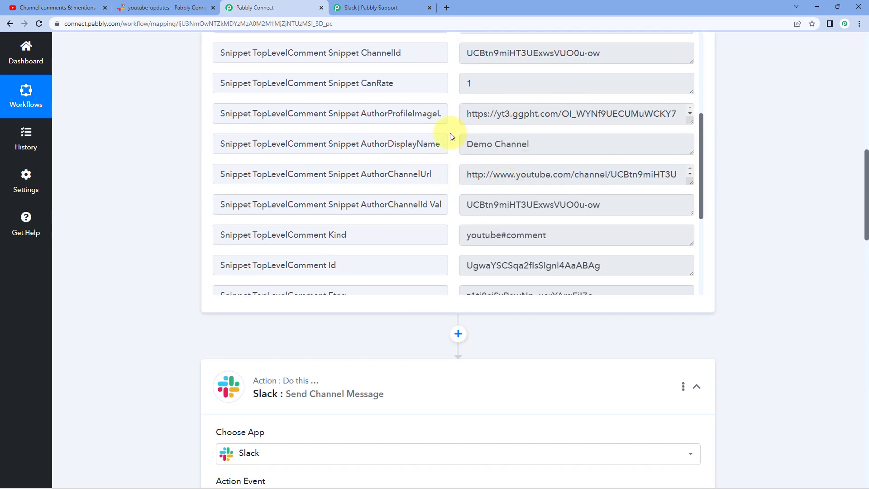
scroll(450, 134, down, 1)
scroll(451, 135, down, 6)
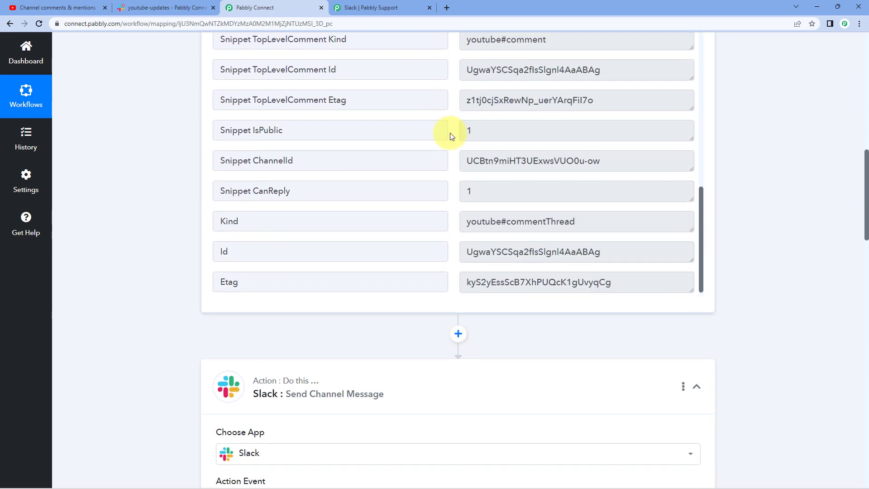
scroll(450, 136, up, 10)
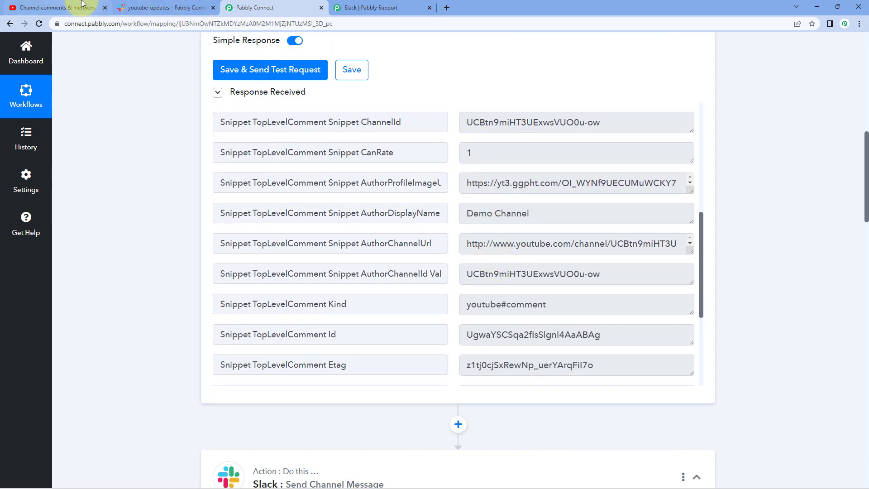
click(67, 8)
click(404, 141)
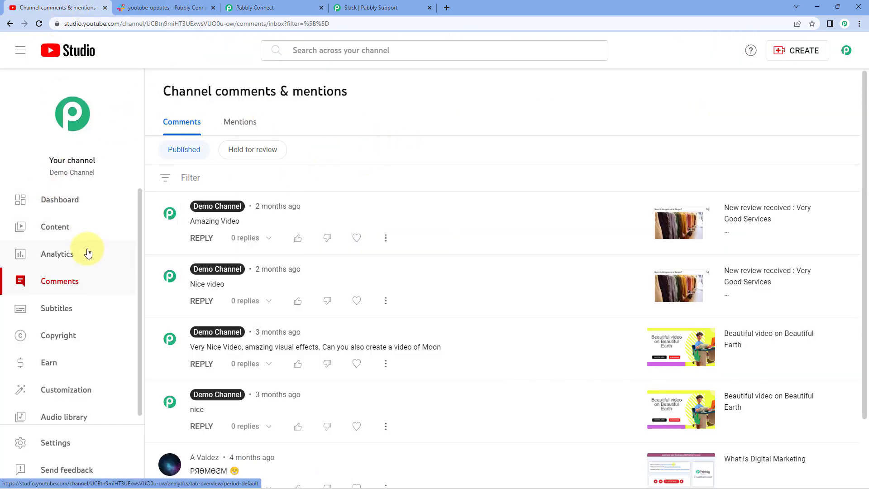
click(681, 224)
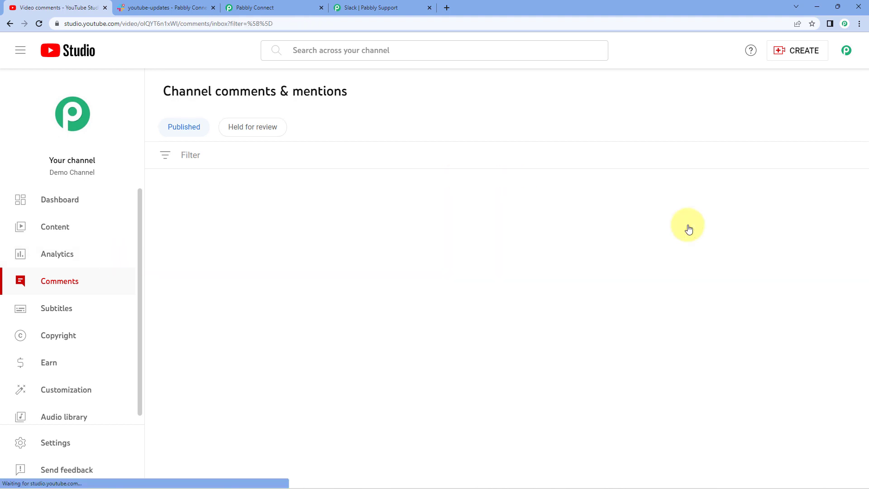
click(90, 138)
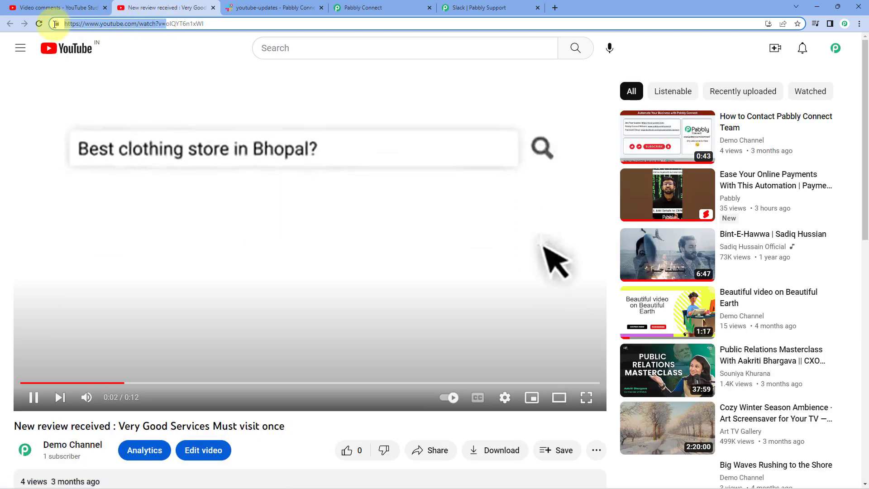
double_click(142, 22)
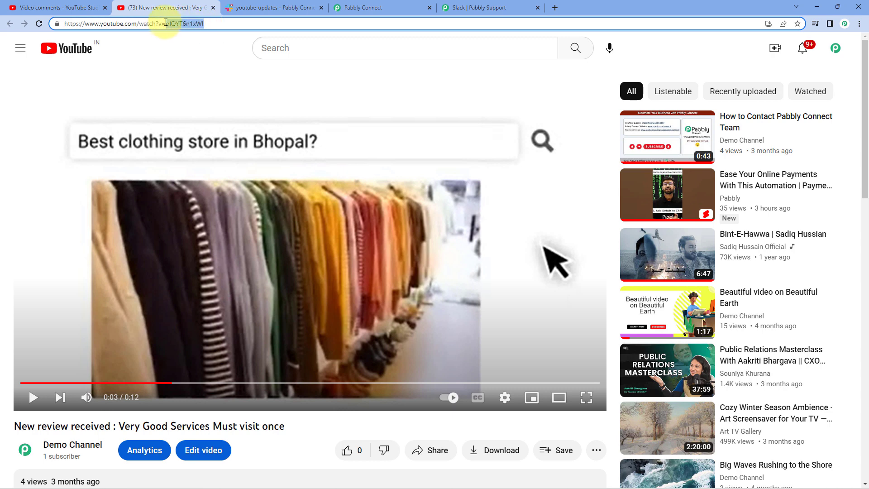
drag(166, 23, 56, 25)
key(ctrl+c)
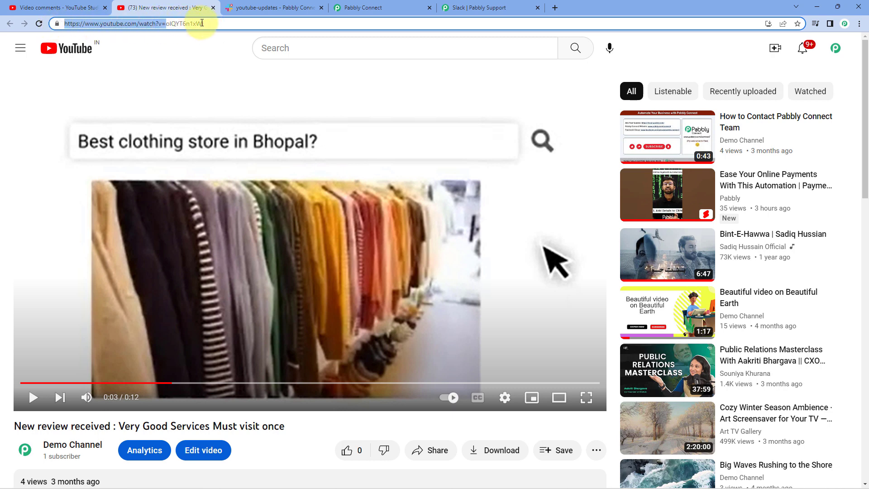
click(380, 8)
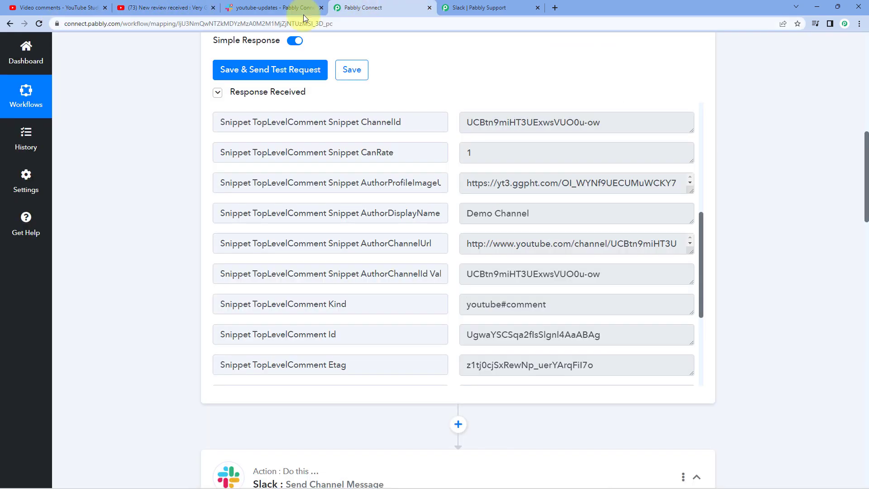
scroll(158, 178, up, 3)
scroll(165, 172, down, 15)
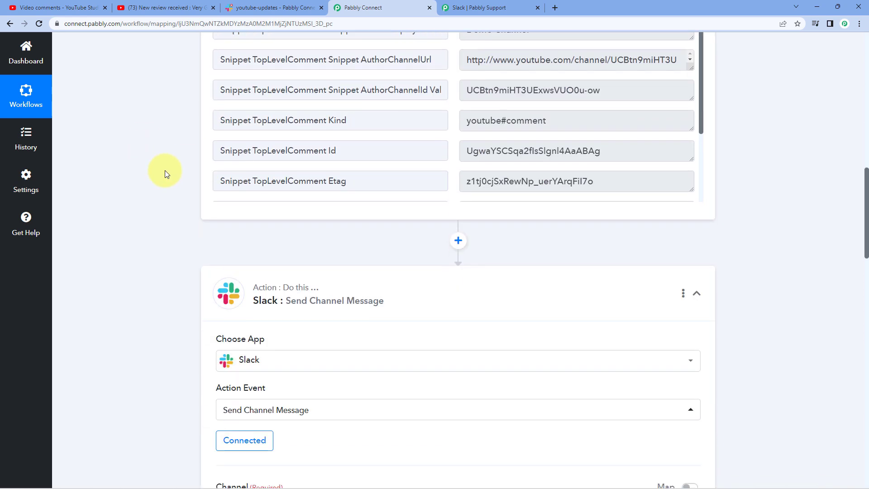
scroll(161, 127, up, 1)
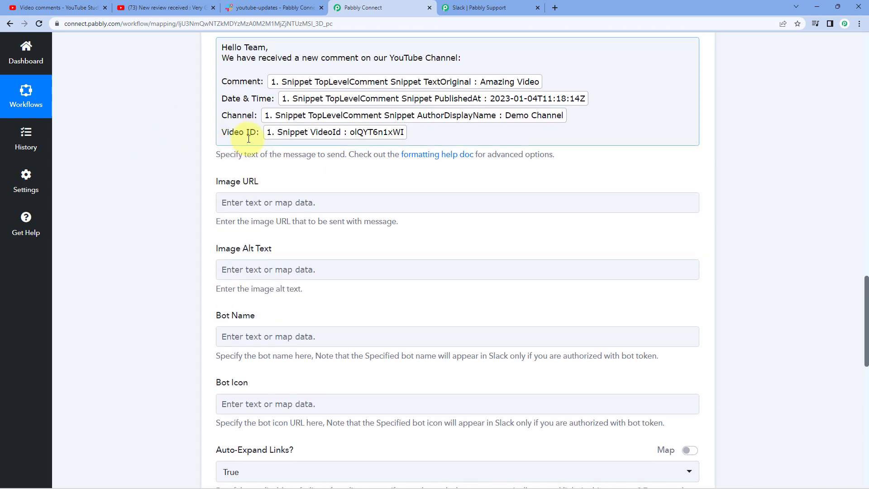
click(252, 135)
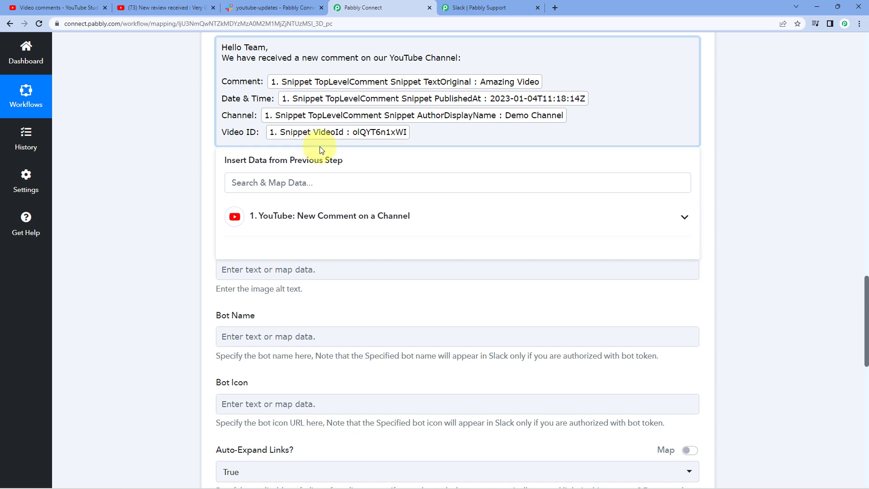
key(ctrl+v)
key(Delete)
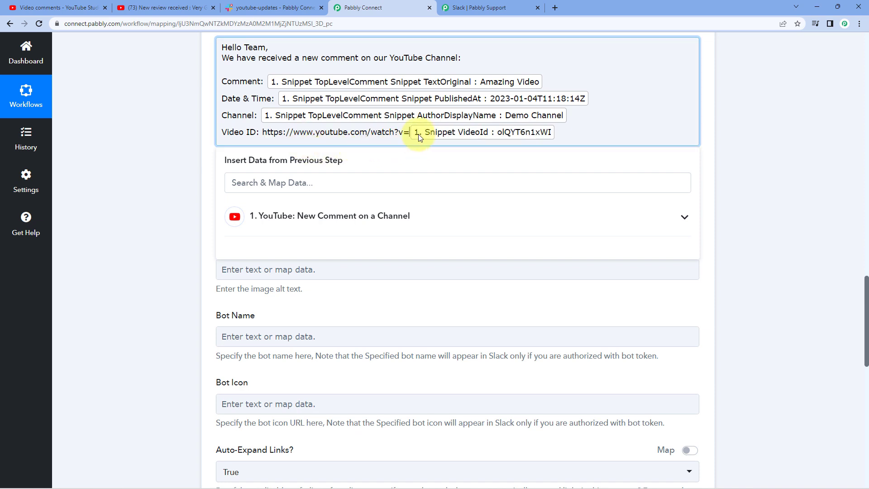
click(177, 160)
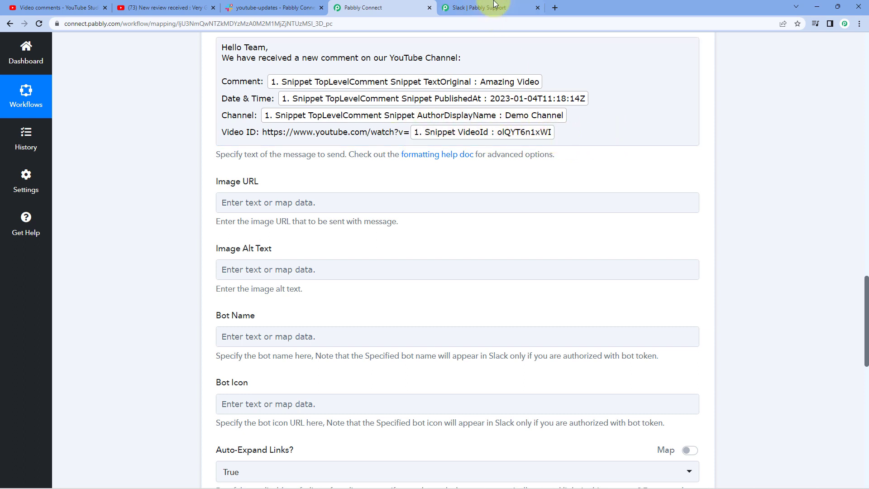
click(555, 8)
key(ctrl+v)
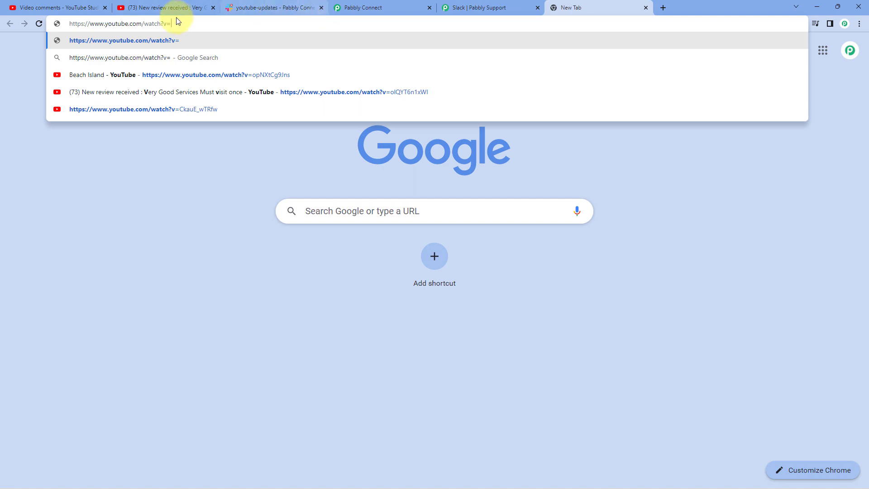
click(187, 9)
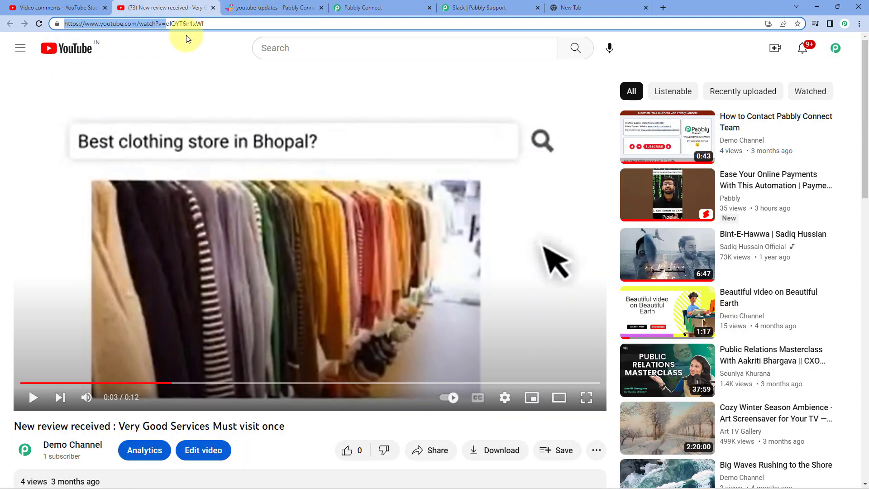
click(351, 8)
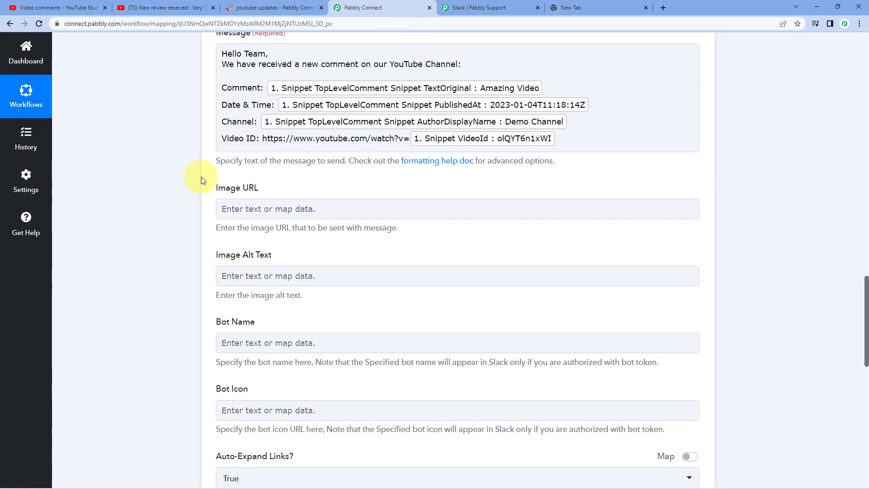
Step: Copy the Snippet VideoId value from the YouTube trigger's response in Pabbly Connect, append it to the new tab's address, and open the link
scroll(181, 185, up, 20)
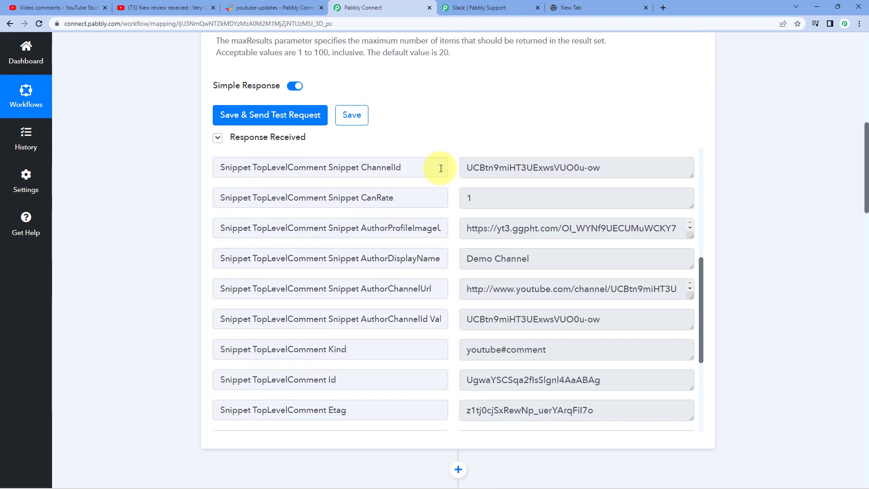
scroll(494, 203, up, 12)
double_click(495, 276)
key(ctrl+c)
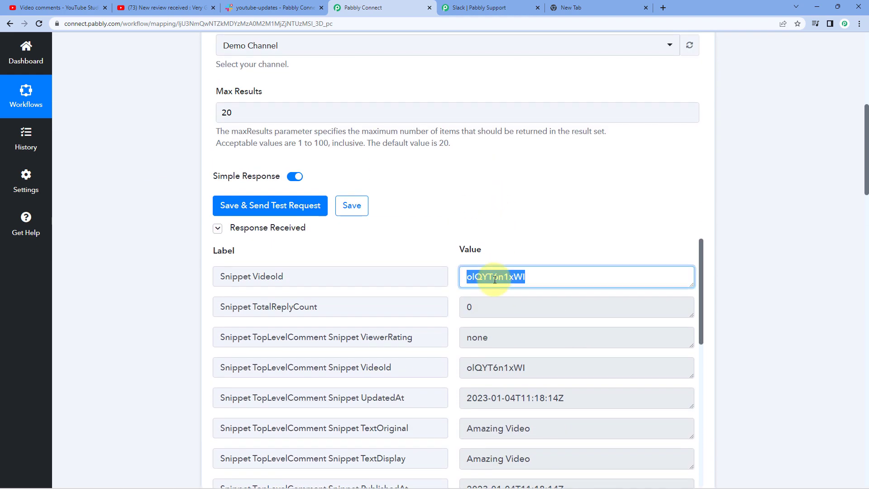
click(563, 7)
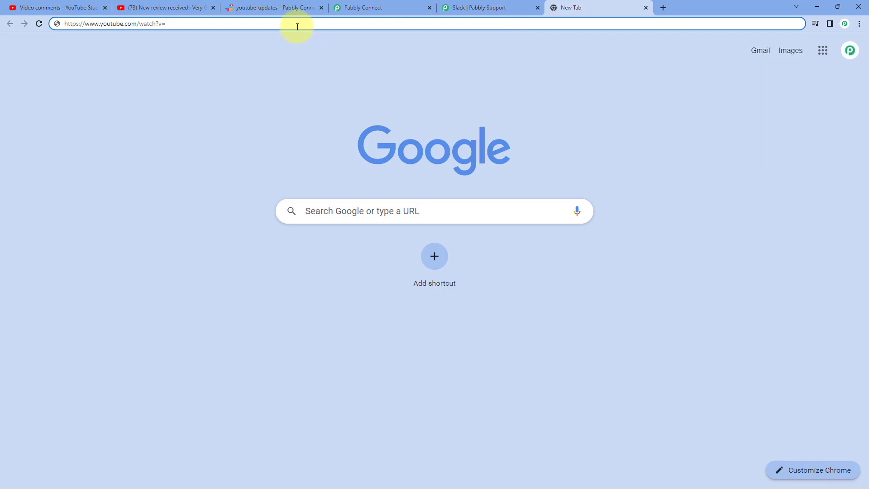
key(ctrl+v)
key(Return)
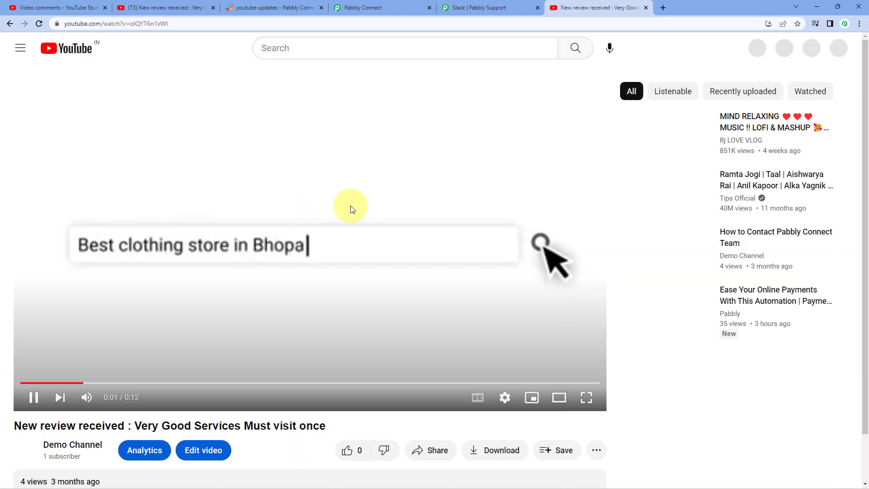
Step: Pause the opened YouTube video and check the comments below it
click(342, 205)
scroll(343, 203, down, 4)
scroll(343, 204, down, 3)
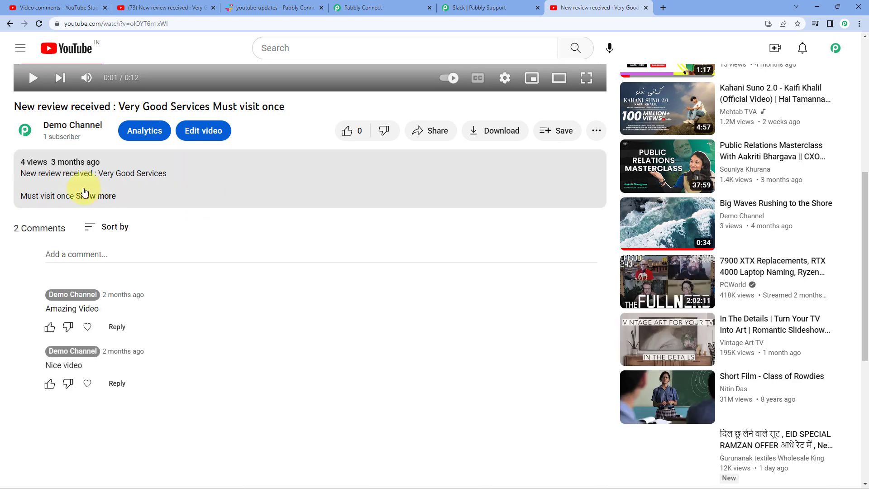
scroll(354, 234, up, 7)
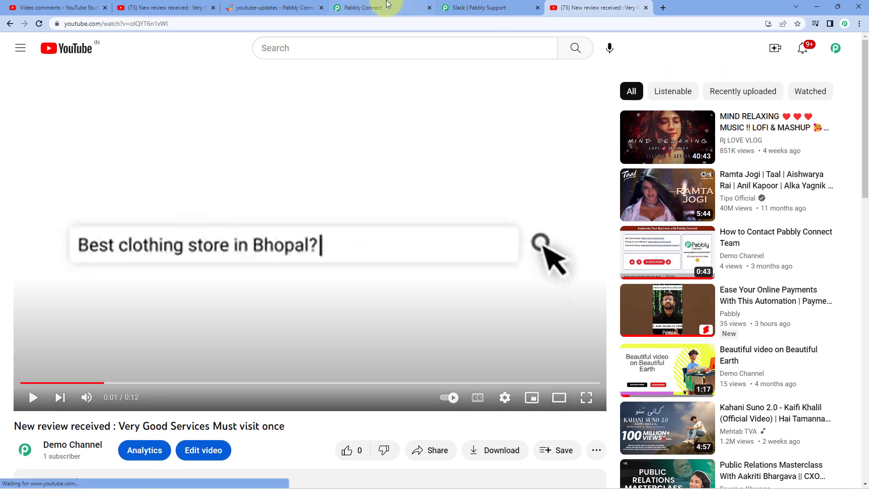
Step: Back in Pabbly Connect, review the Slack message fields and set the Bot Name to "Pabbly"
click(371, 7)
scroll(162, 228, down, 15)
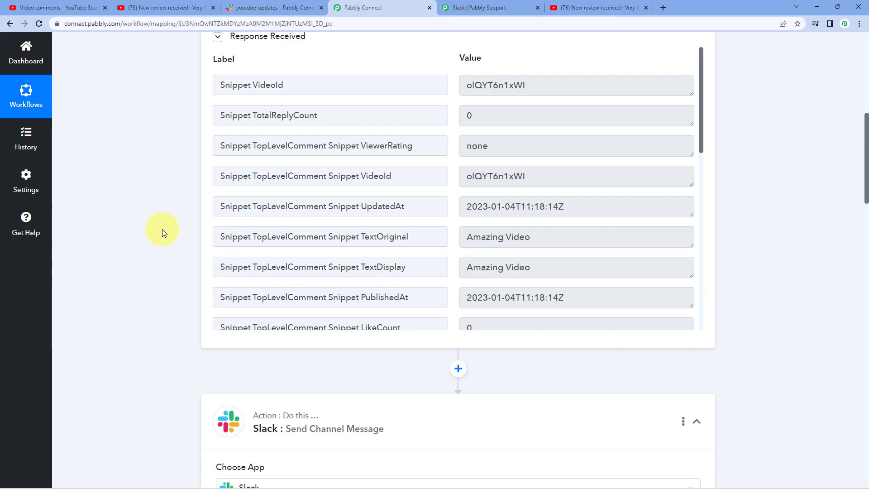
scroll(162, 232, down, 4)
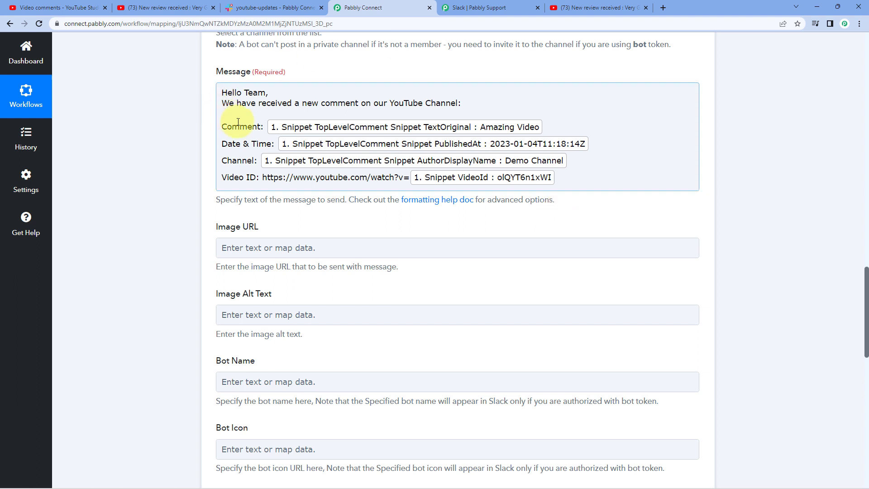
scroll(252, 199, down, 2)
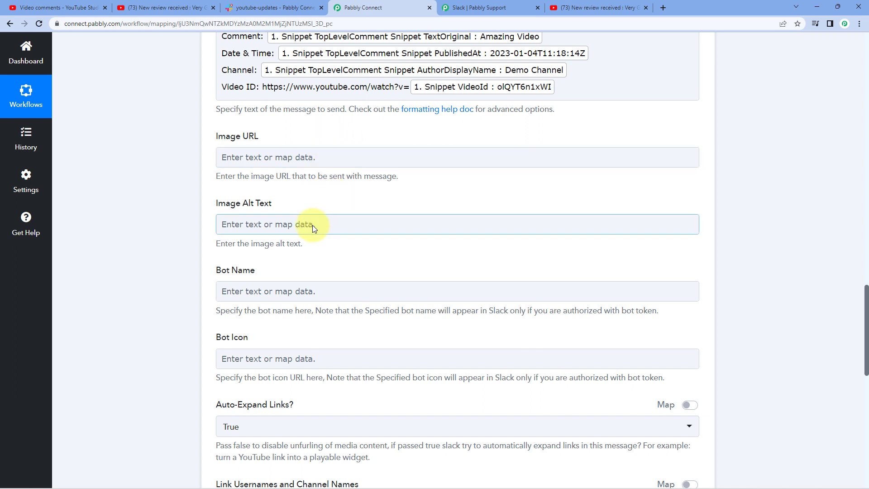
scroll(302, 218, down, 1)
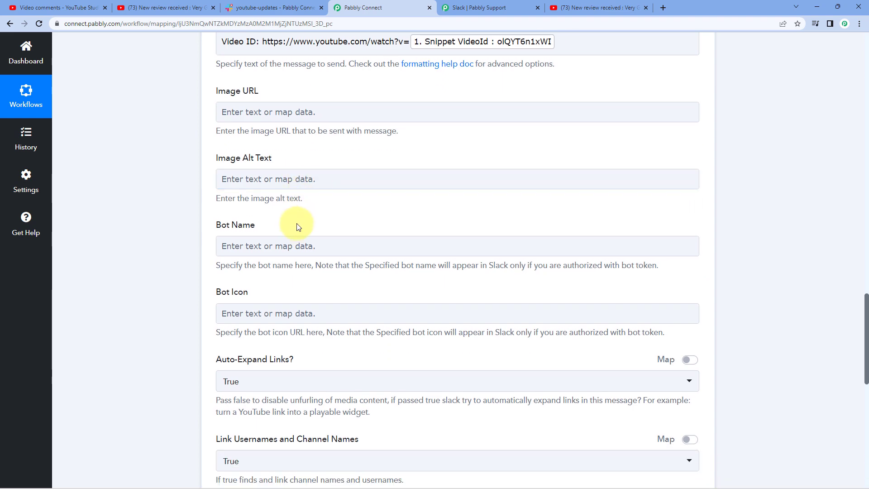
scroll(298, 226, down, 2)
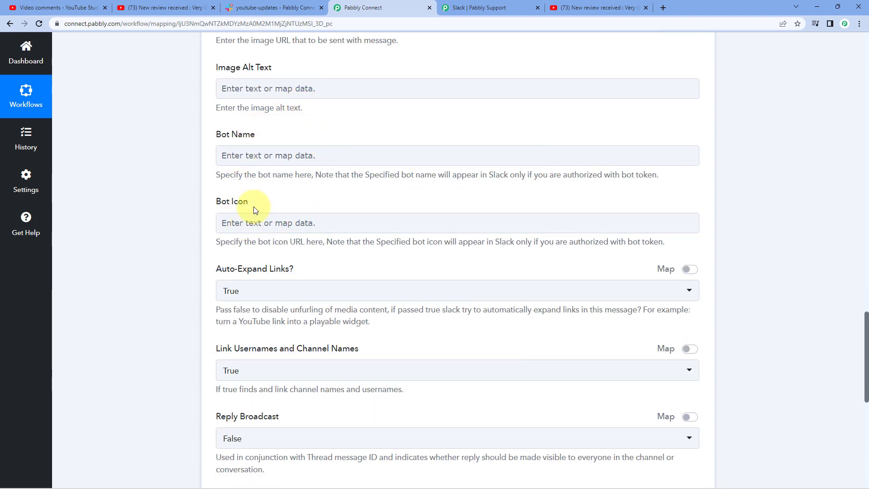
click(273, 159)
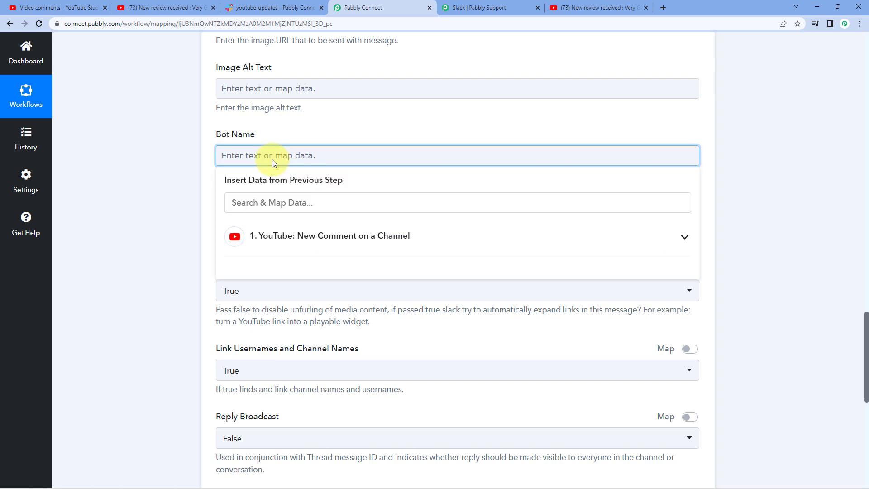
text(Pabbly)
click(272, 129)
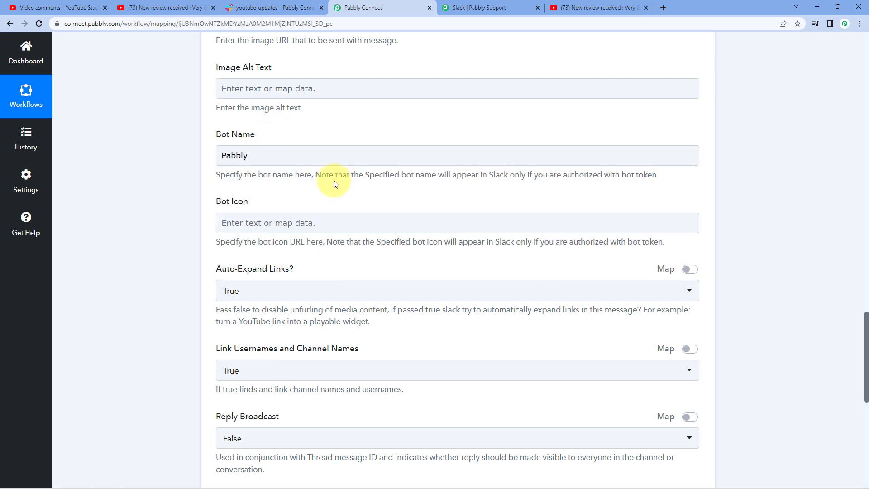
Step: Check the youtube-updates channel in Slack, return to Pabbly Connect, and save the Slack action with a test request
click(299, 8)
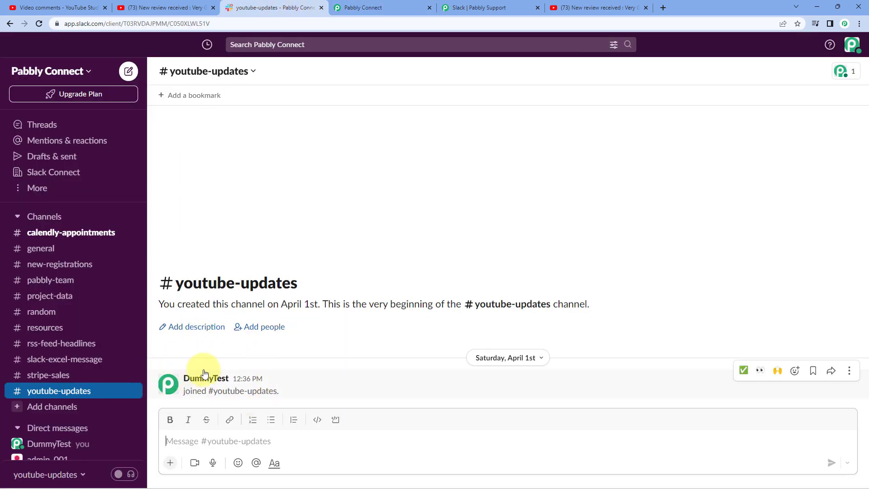
click(367, 6)
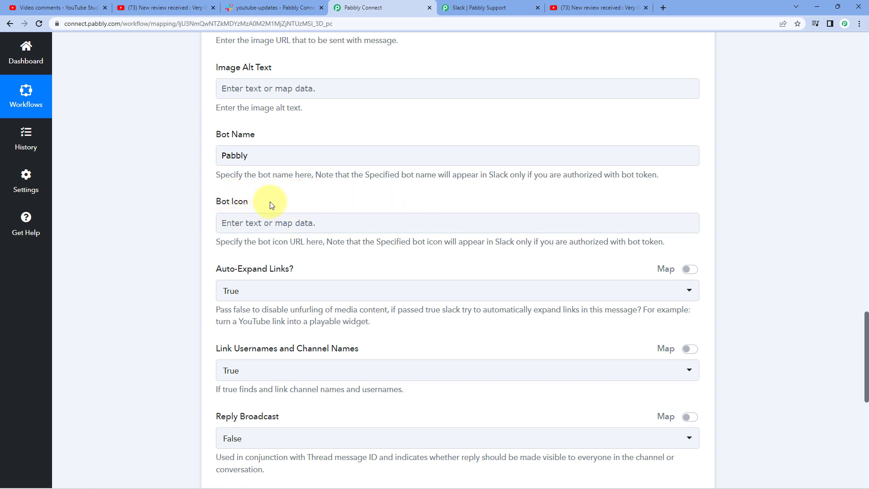
scroll(271, 204, down, 2)
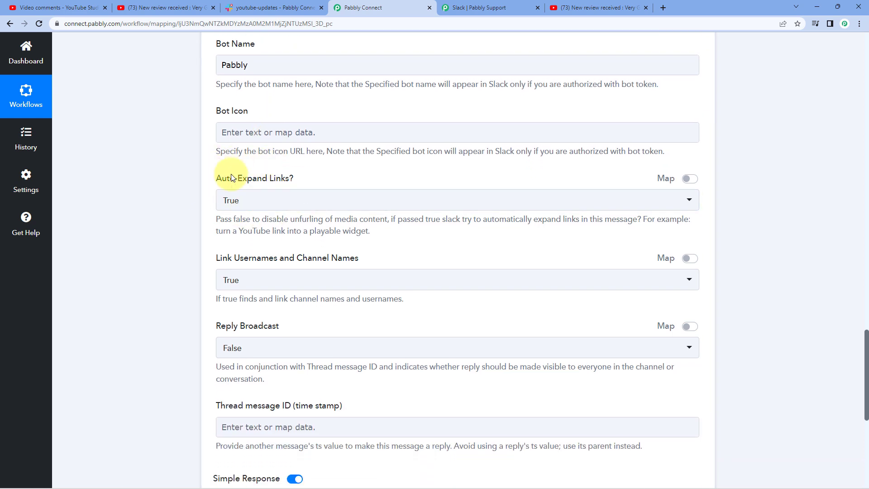
scroll(217, 212, down, 2)
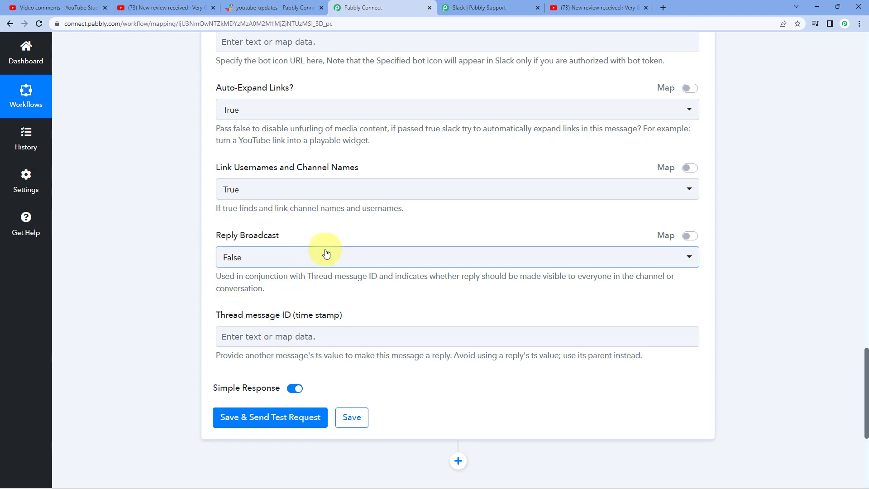
scroll(168, 262, down, 2)
click(271, 324)
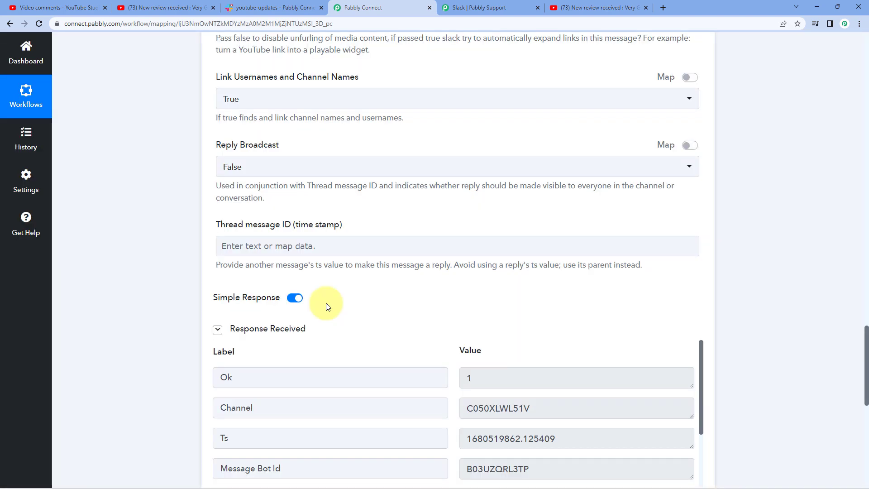
Step: Examine the Slack action's test response and compare it with the configured channel and mapped message
scroll(326, 303, down, 3)
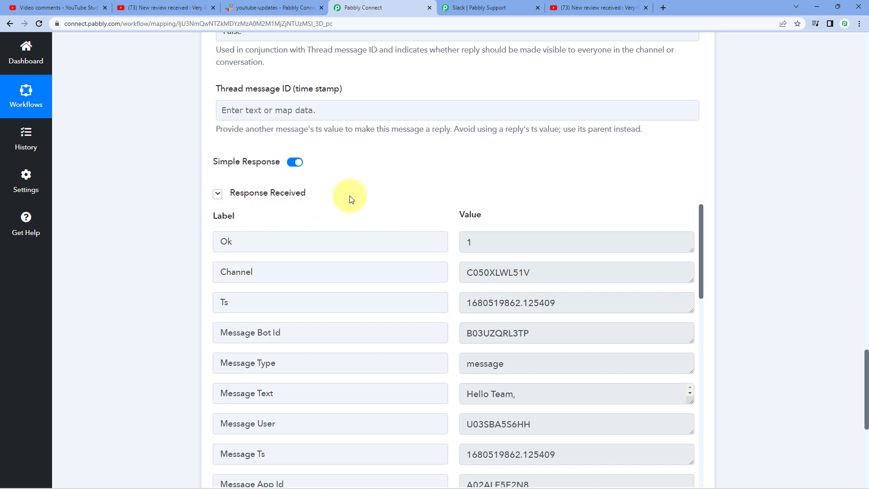
scroll(390, 196, down, 2)
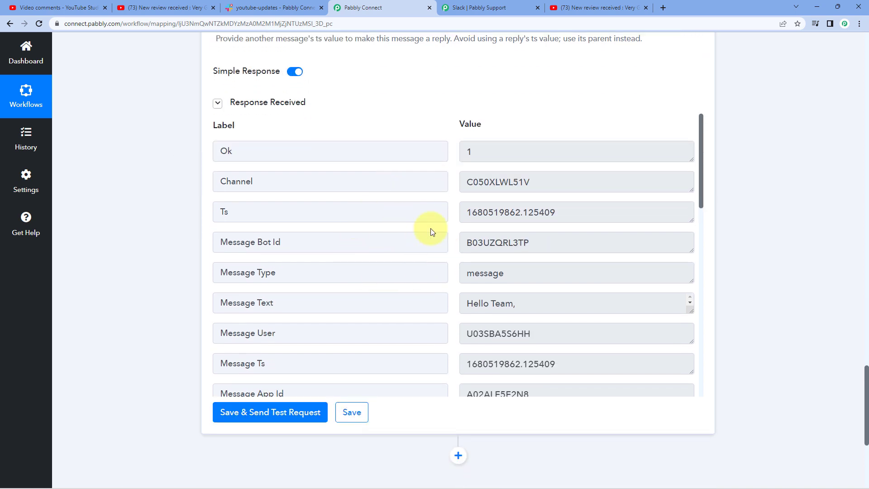
scroll(446, 227, down, 3)
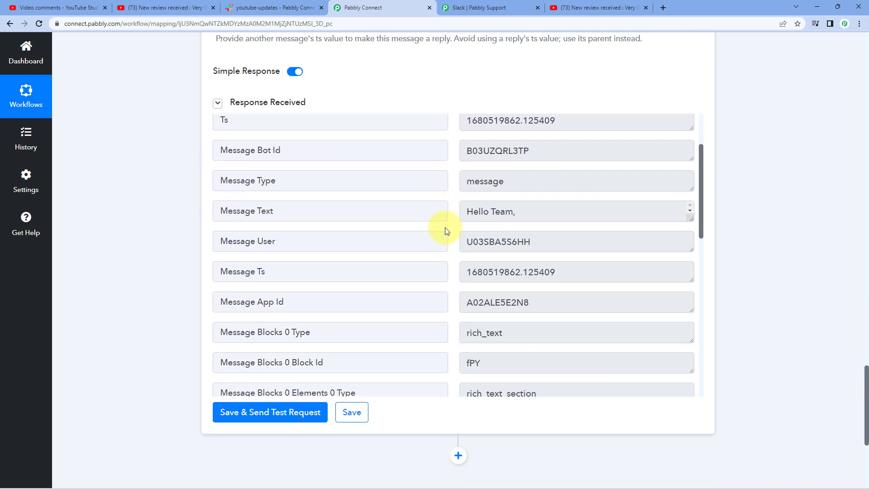
scroll(448, 209, up, 15)
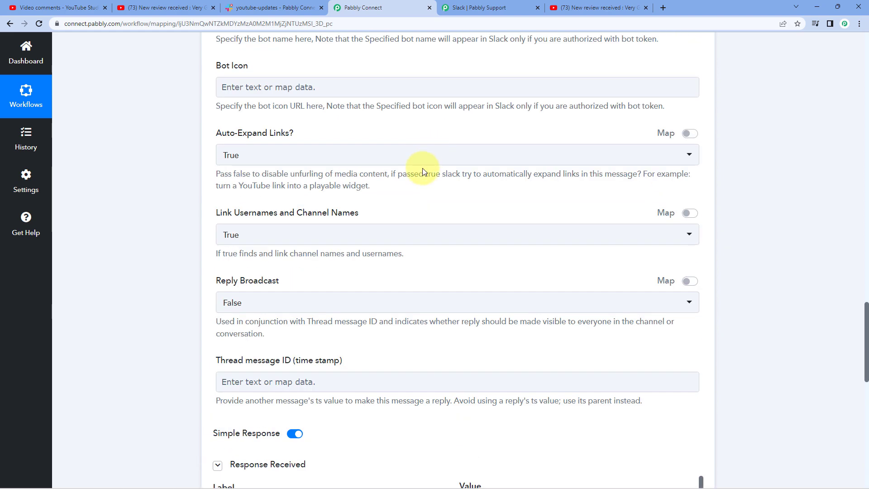
scroll(425, 169, up, 7)
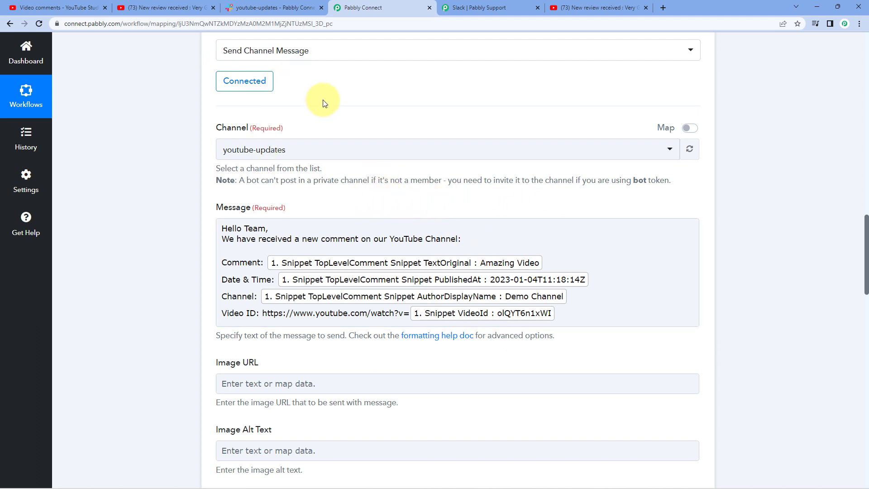
Step: In Slack, check the comment, date and channel in the posted test message, open its video link, and close the video tab
click(261, 7)
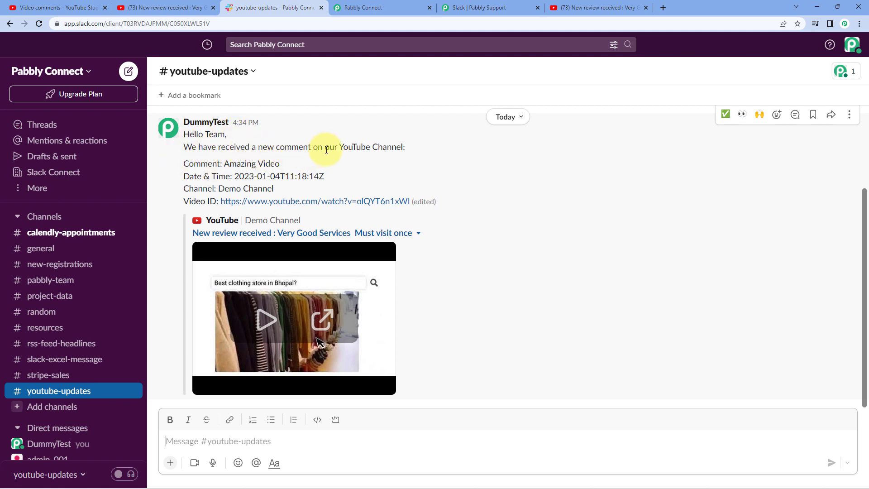
drag(228, 165, 293, 168)
click(293, 169)
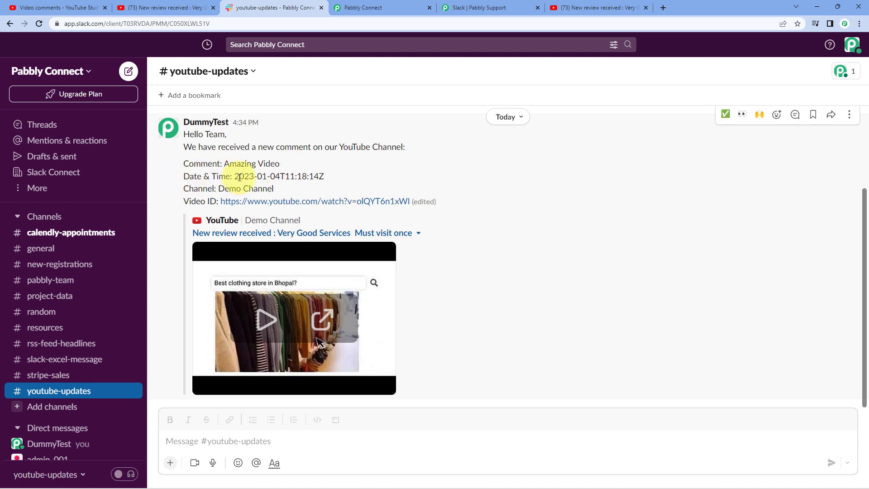
drag(239, 177, 221, 189)
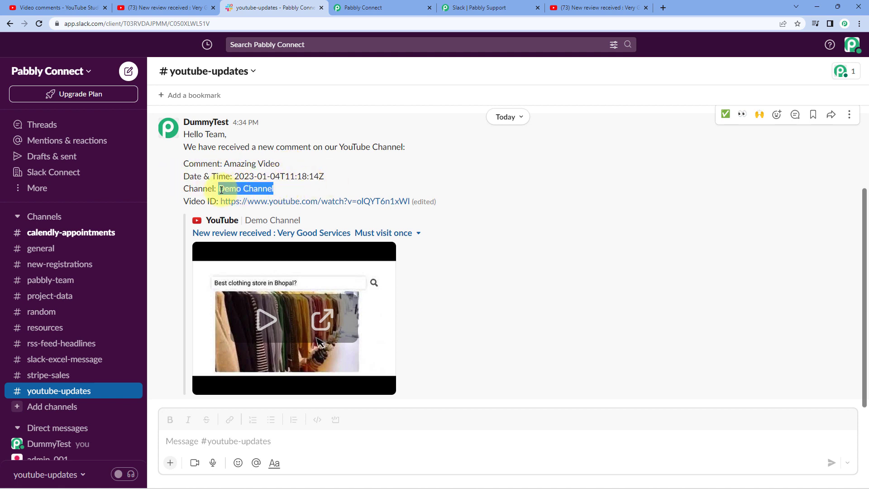
click(302, 203)
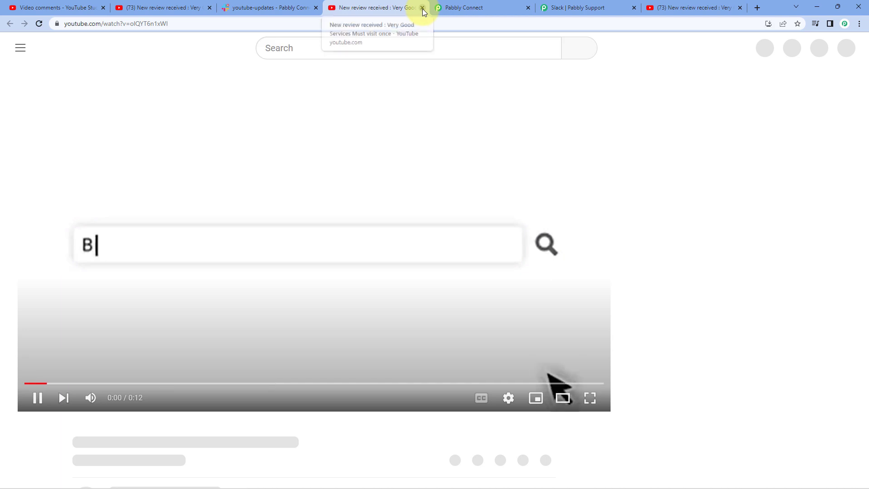
middle_click(363, 9)
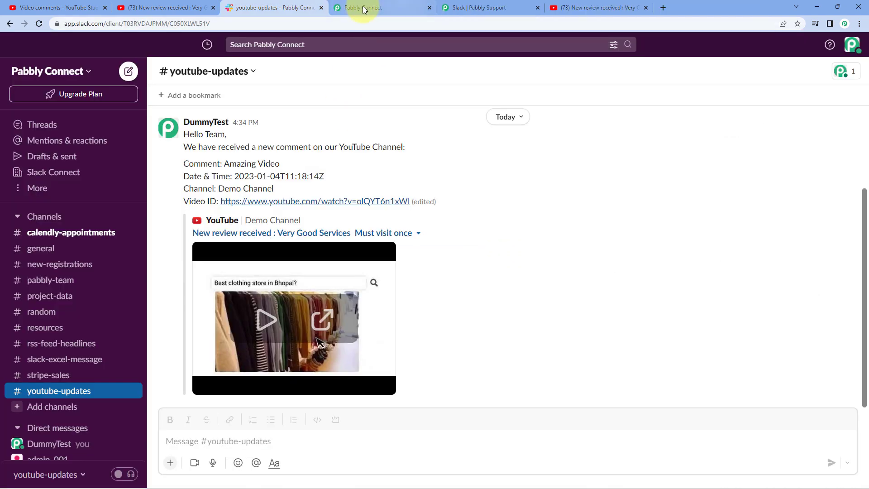
Step: Back in Pabbly Connect, collapse the YouTube trigger and Slack action to show the workflow overview
click(390, 5)
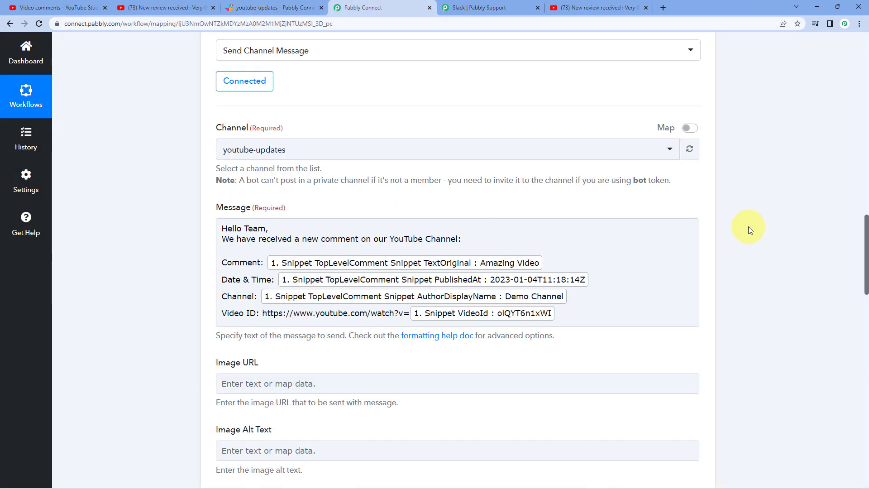
scroll(748, 226, up, 15)
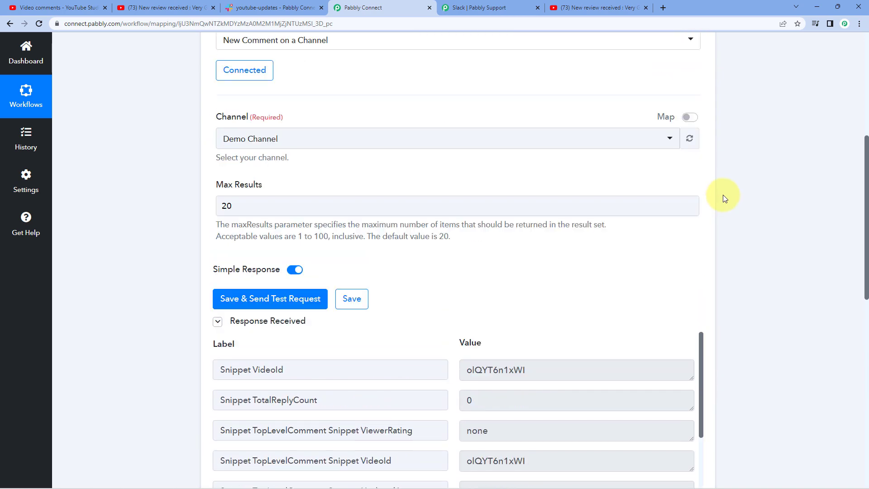
scroll(723, 195, up, 5)
click(697, 147)
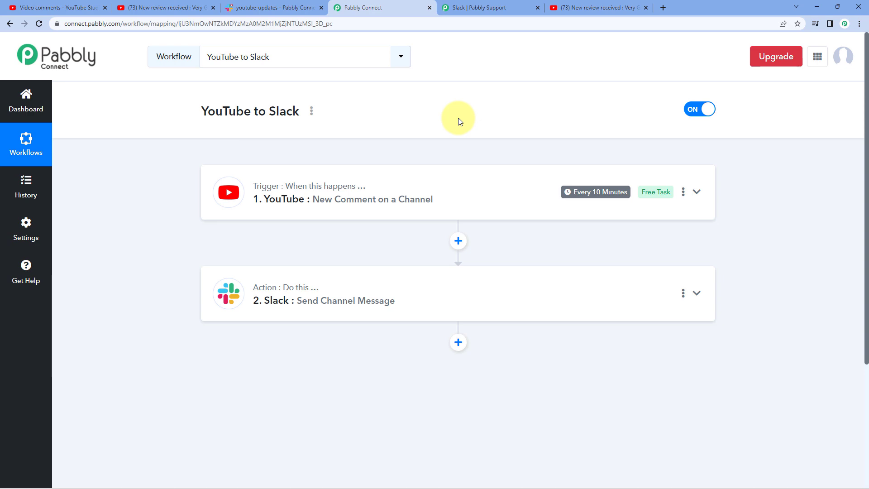
Step: Expand the YouTube trigger, review its channel, max results and received response, and collapse it again
click(344, 200)
scroll(156, 207, down, 5)
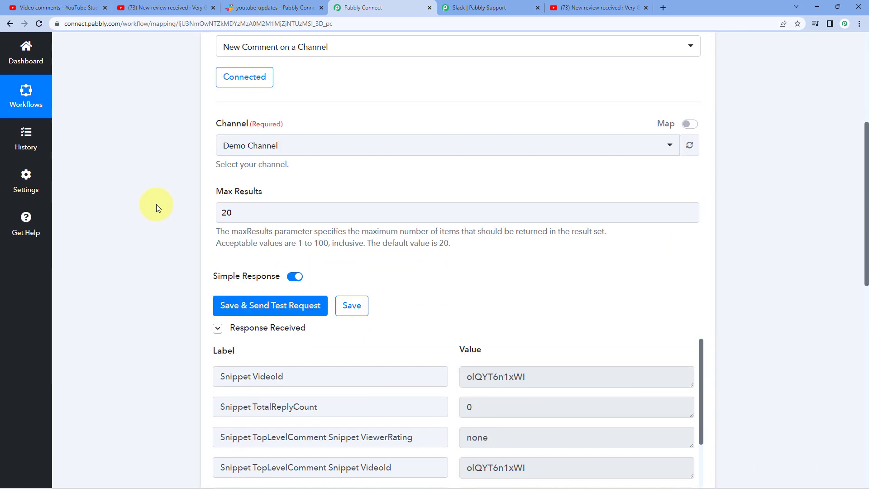
scroll(156, 208, down, 2)
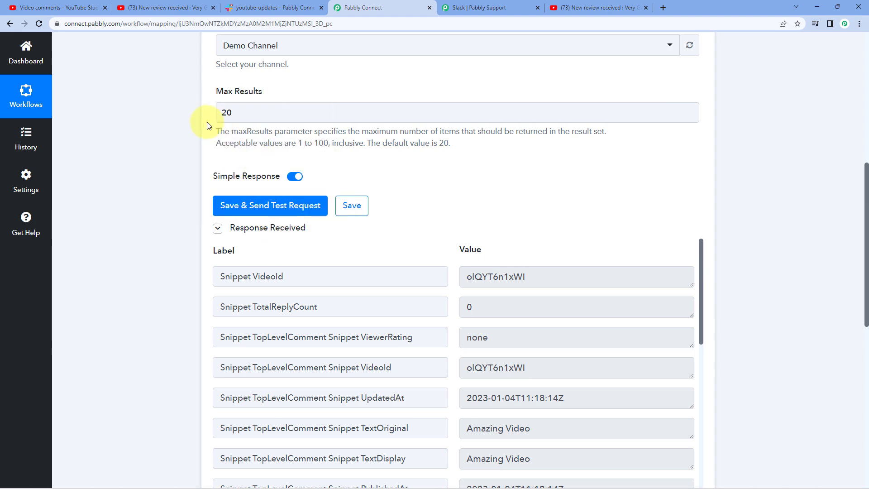
scroll(403, 85, up, 7)
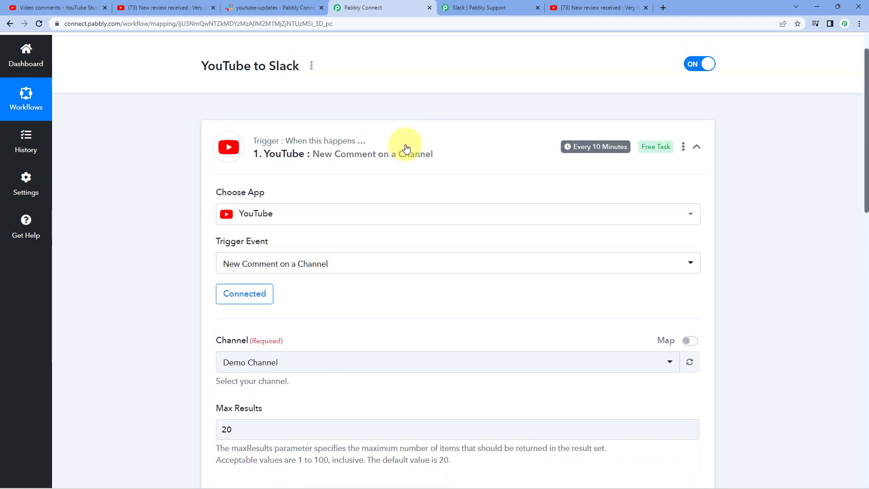
click(406, 149)
scroll(384, 91, up, 1)
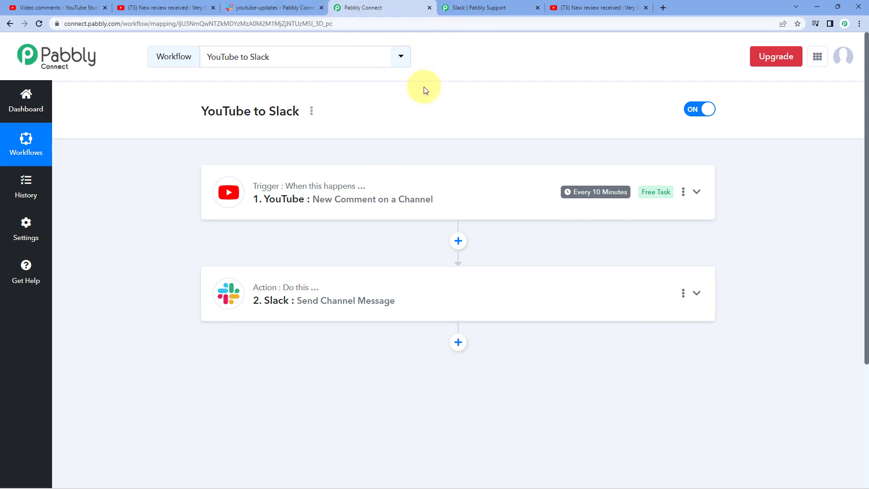
Step: Switch to the YouTube video page and post the comment "This is a test comment." on the video
click(579, 8)
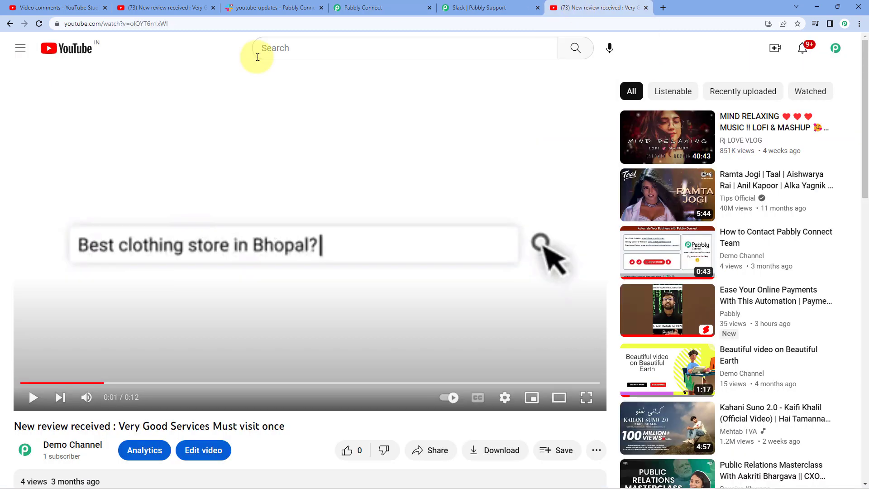
scroll(5, 195, down, 5)
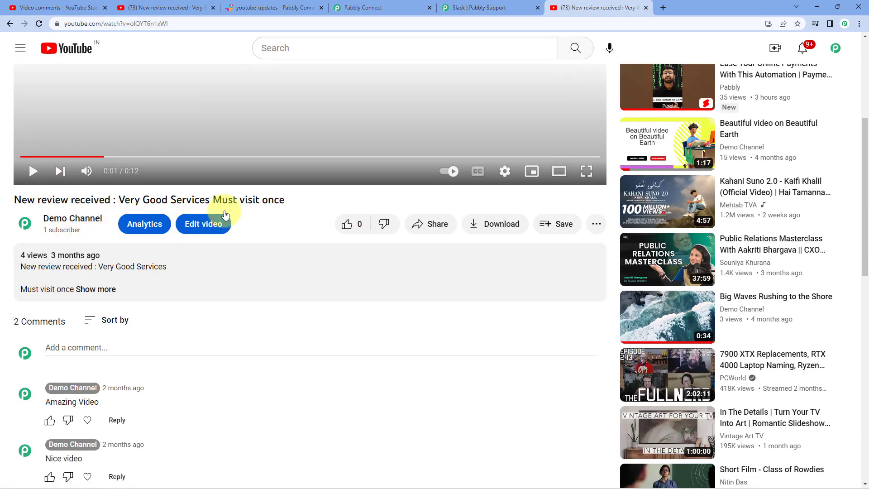
scroll(224, 214, down, 4)
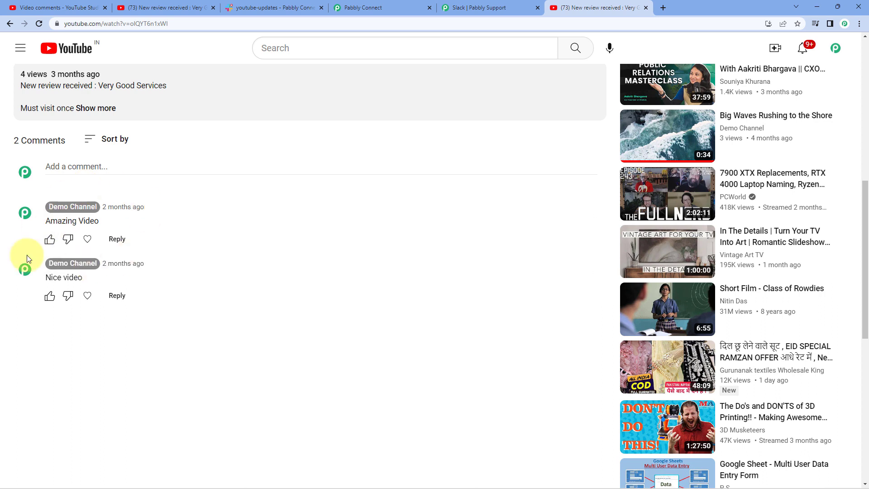
click(85, 167)
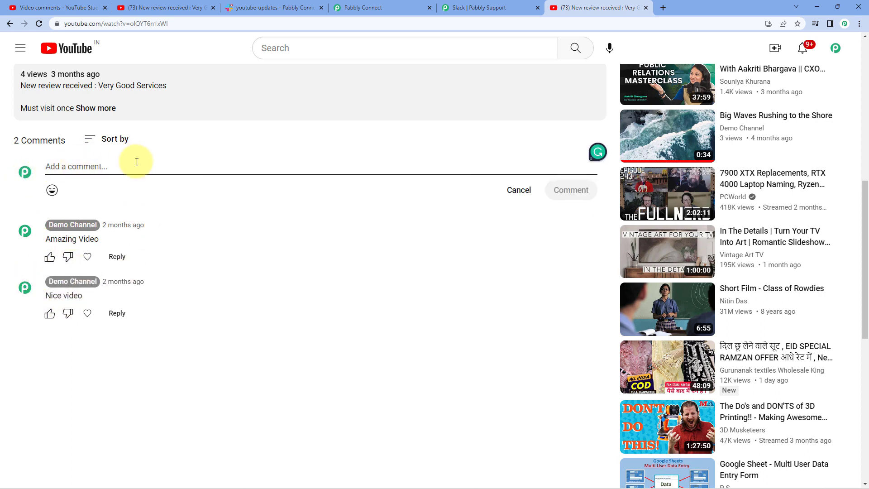
text(This is a test commen)
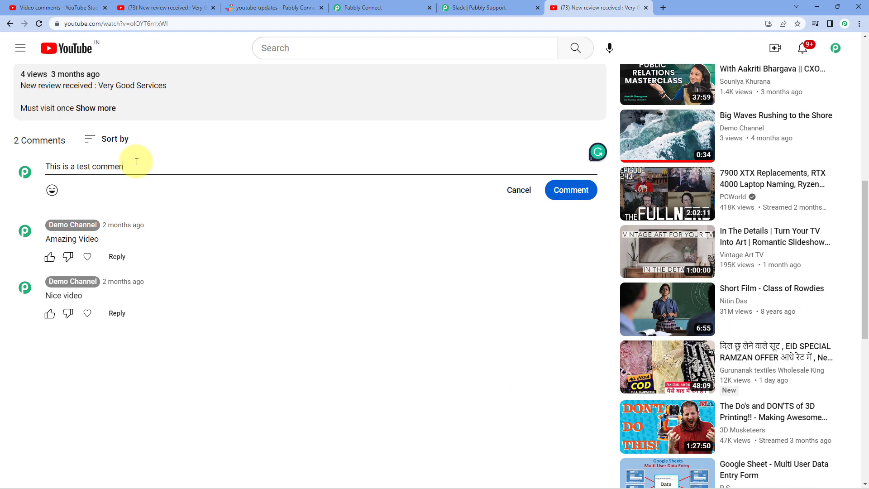
text(t.)
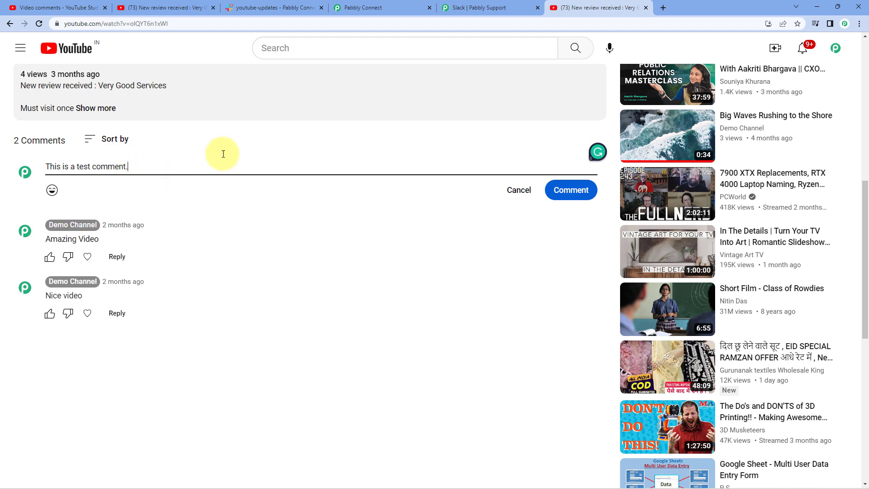
click(571, 189)
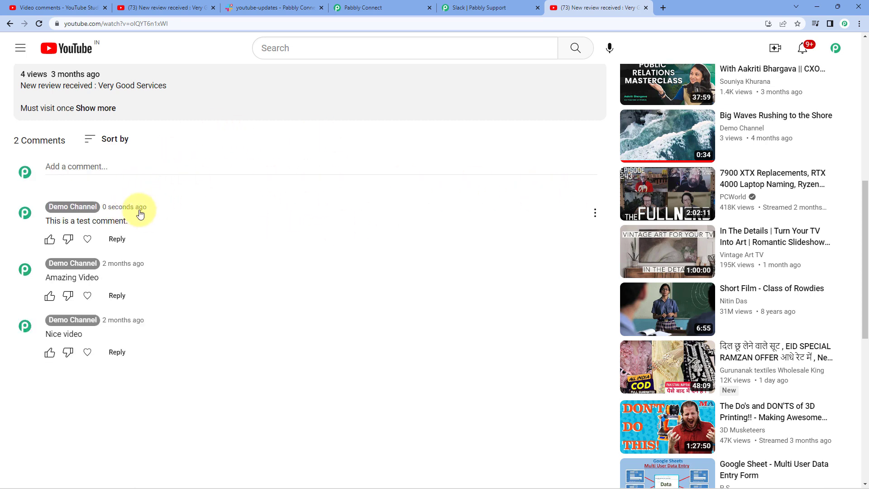
scroll(113, 202, up, 9)
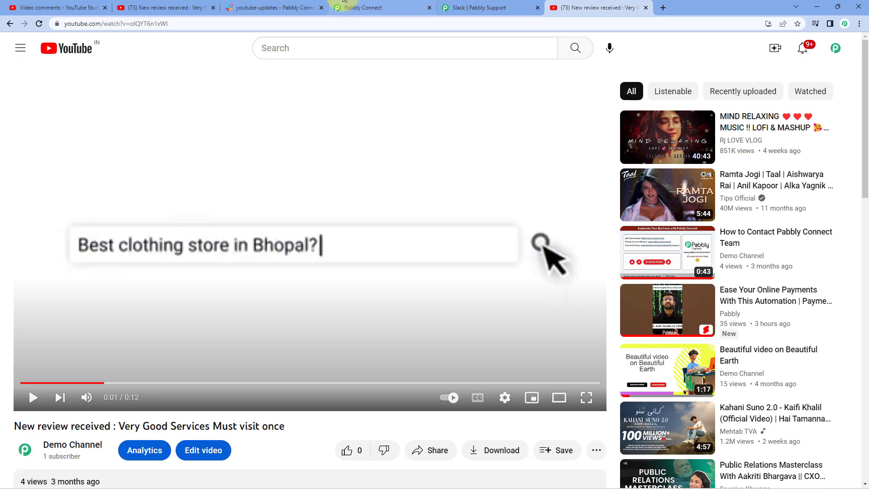
Step: Check the youtube-updates channel in Slack, return to Pabbly Connect, and expand the Slack action to show its message mapping
click(362, 8)
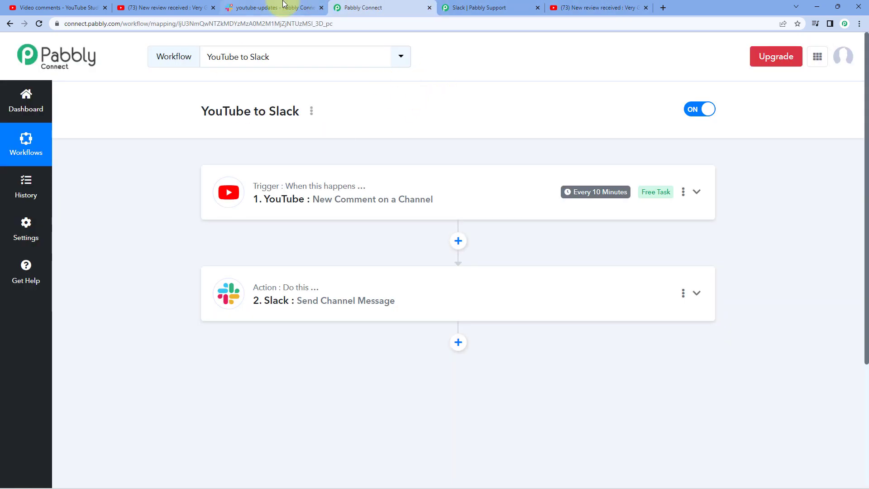
click(281, 8)
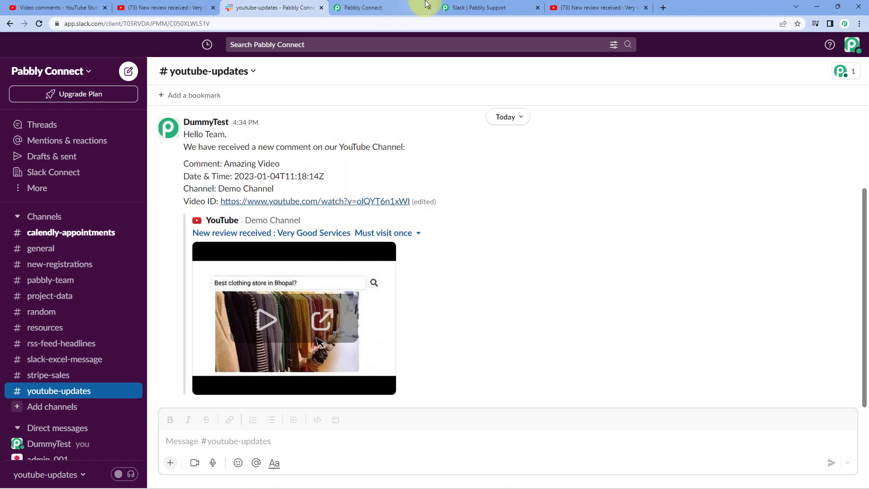
click(389, 8)
scroll(311, 136, down, 3)
click(312, 181)
scroll(132, 215, down, 5)
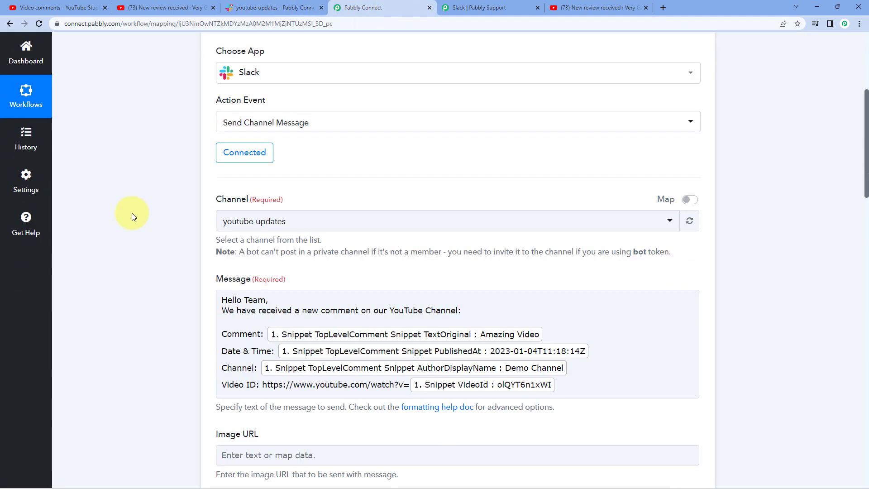
scroll(281, 228, down, 2)
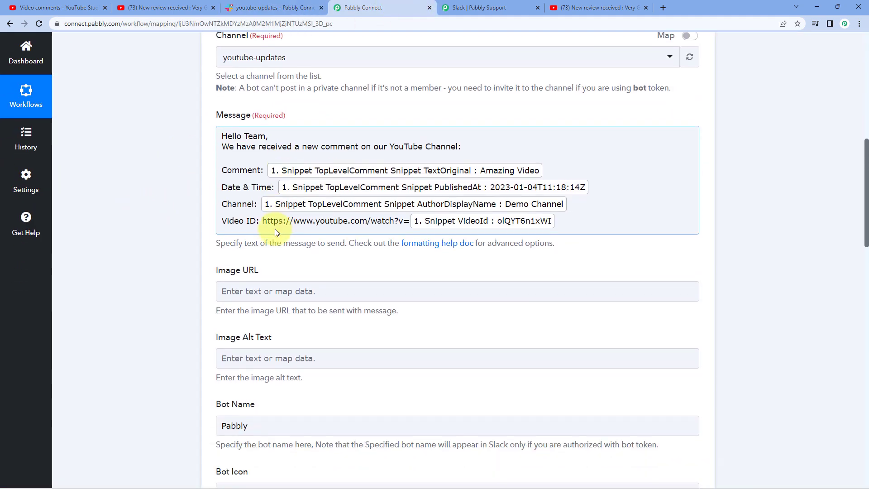
Step: Examine the Comment, Date & Time, Channel and Video ID lines of the Slack message, and collapse the action
click(238, 169)
double_click(238, 169)
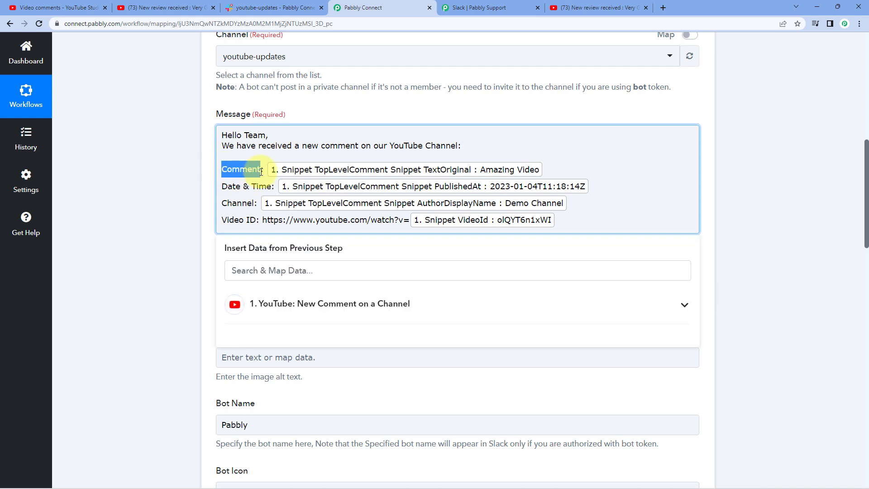
drag(221, 188, 276, 188)
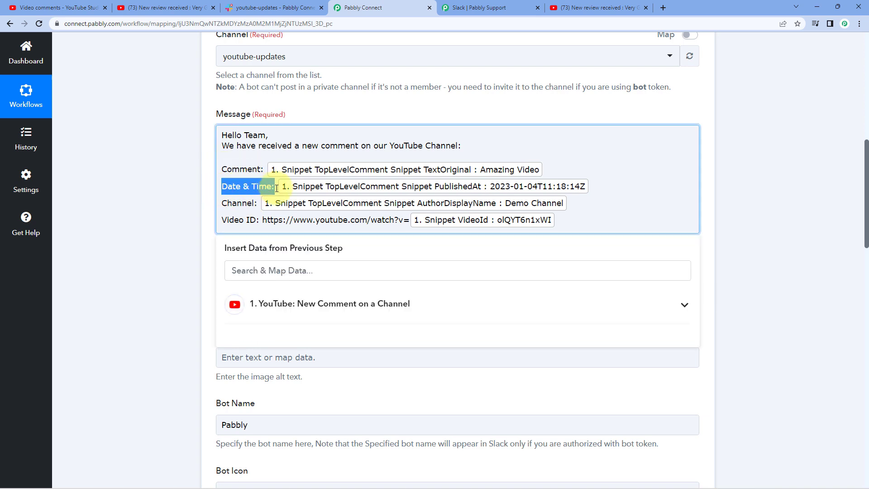
click(247, 202)
drag(221, 203, 254, 203)
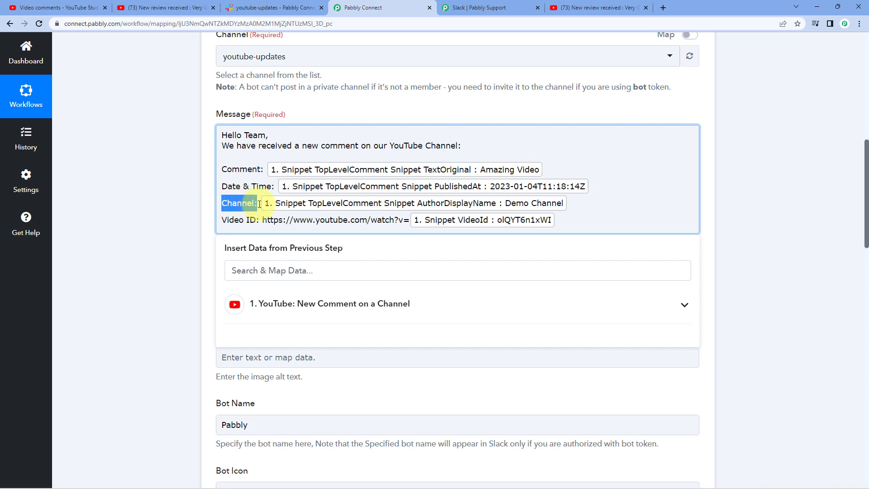
click(259, 204)
drag(221, 220, 259, 225)
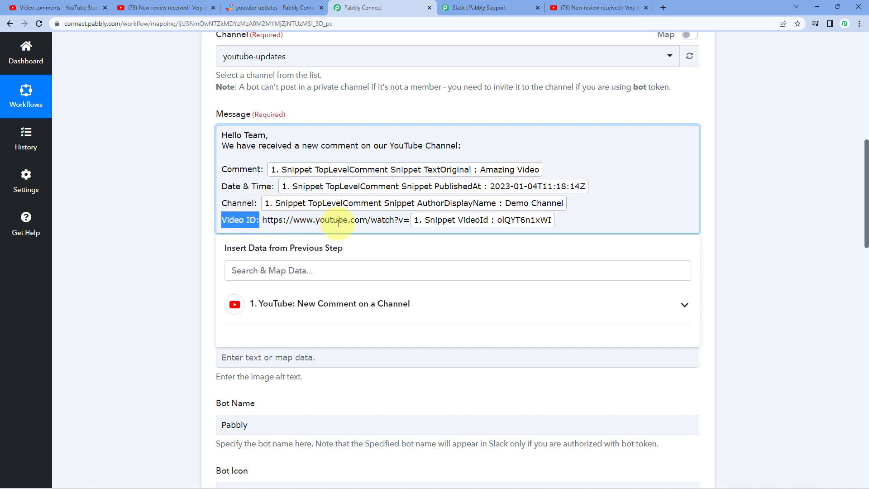
click(256, 221)
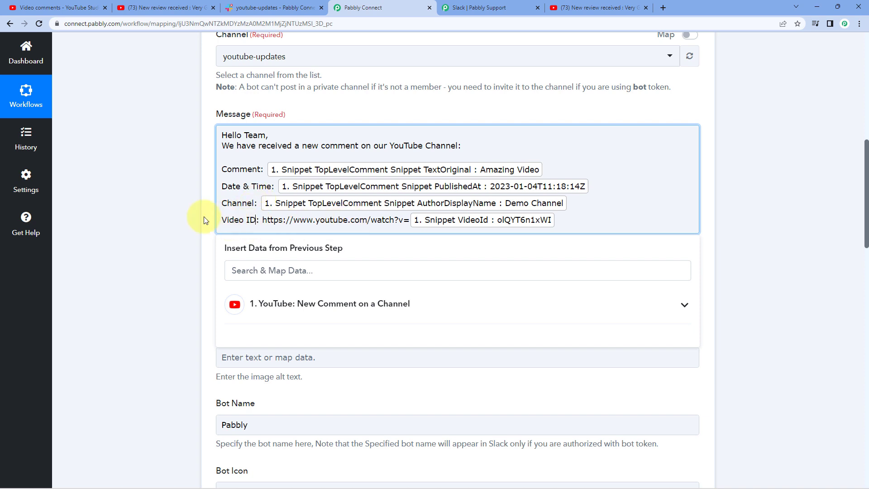
click(176, 213)
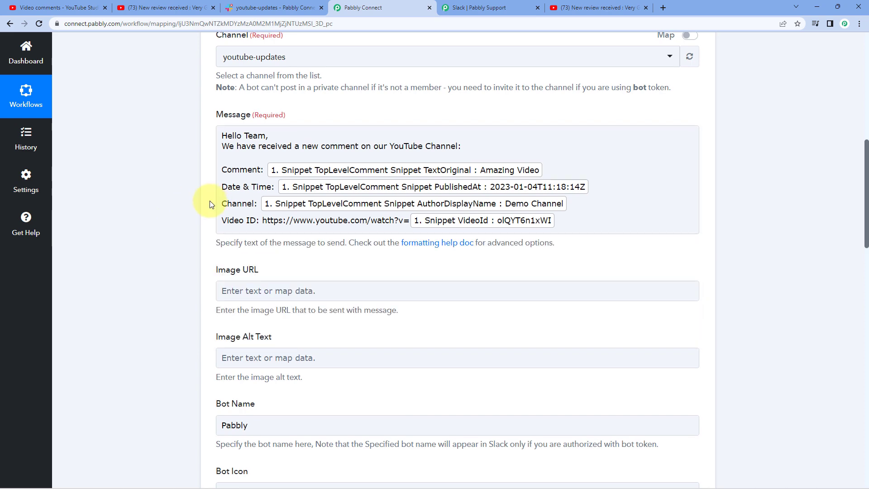
scroll(210, 200, up, 9)
click(439, 250)
Step: Compare the comment text in the newest youtube-updates message in Slack with the comment on the YouTube video page
click(306, 2)
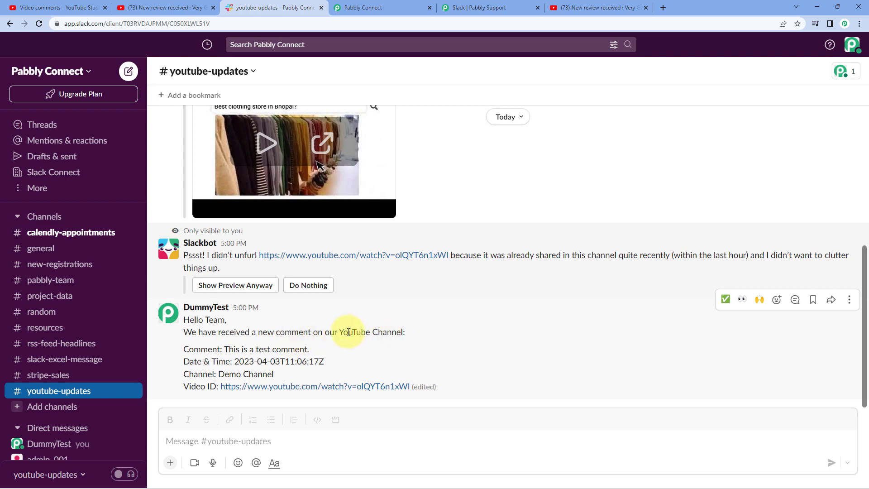
drag(226, 349, 307, 349)
click(593, 7)
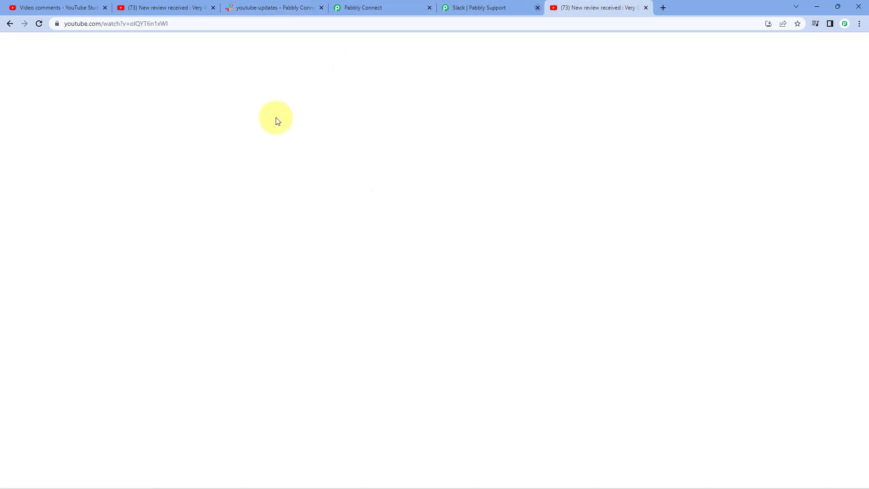
scroll(175, 292, down, 5)
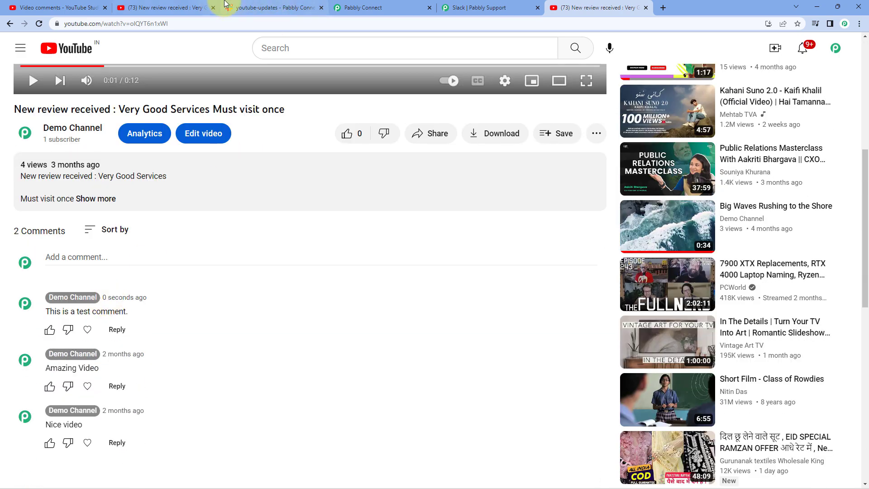
Step: Back in Slack, check the message's date and channel, open and close its video link, and return to Pabbly Connect
click(272, 7)
click(322, 363)
drag(323, 363, 261, 383)
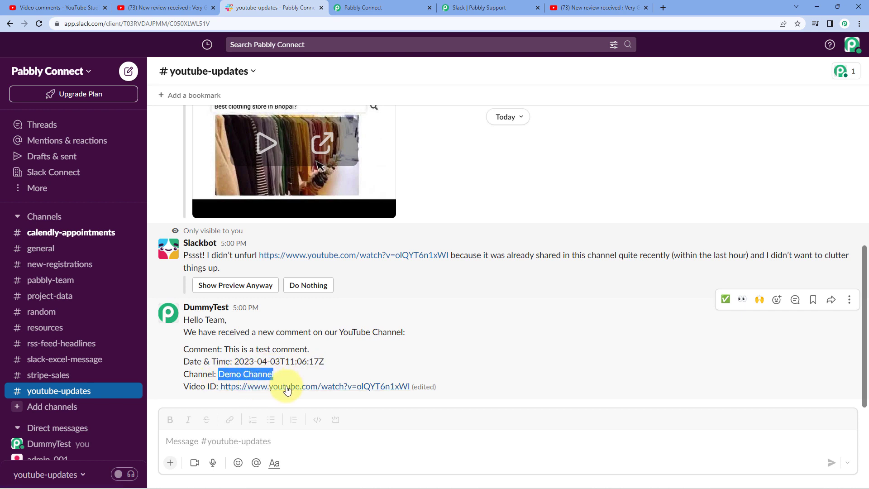
click(292, 386)
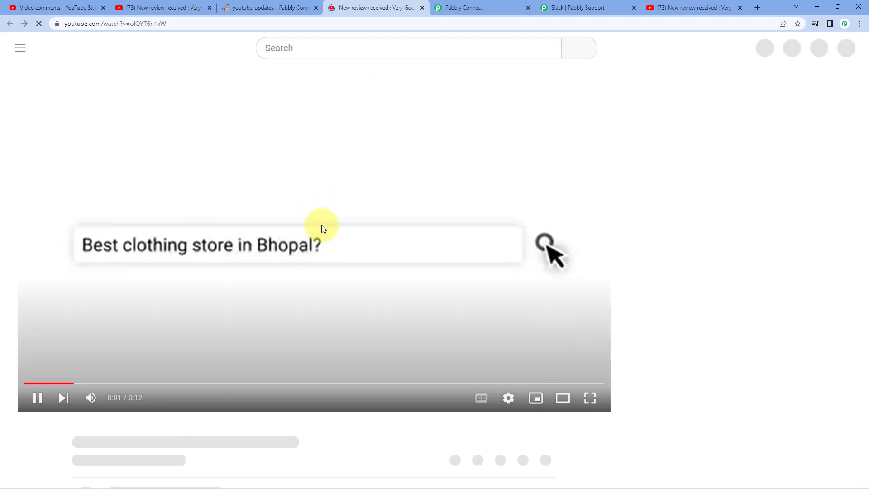
scroll(322, 225, down, 3)
scroll(321, 224, down, 3)
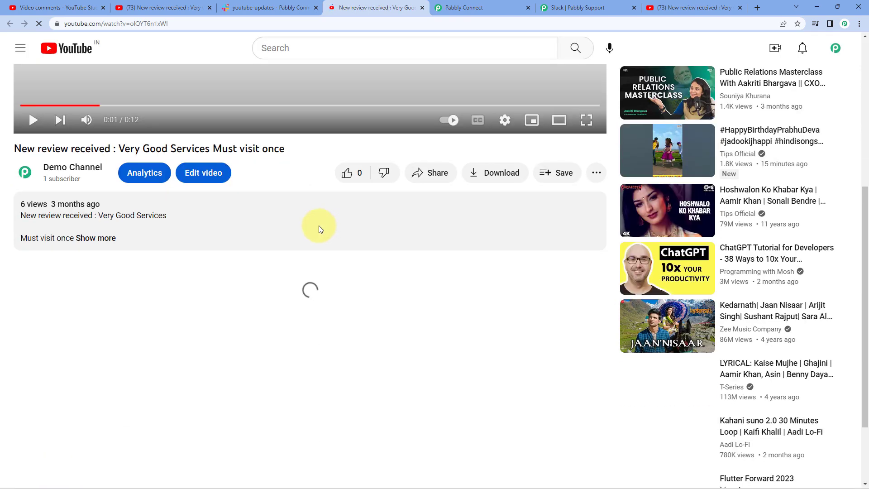
click(422, 8)
click(380, 6)
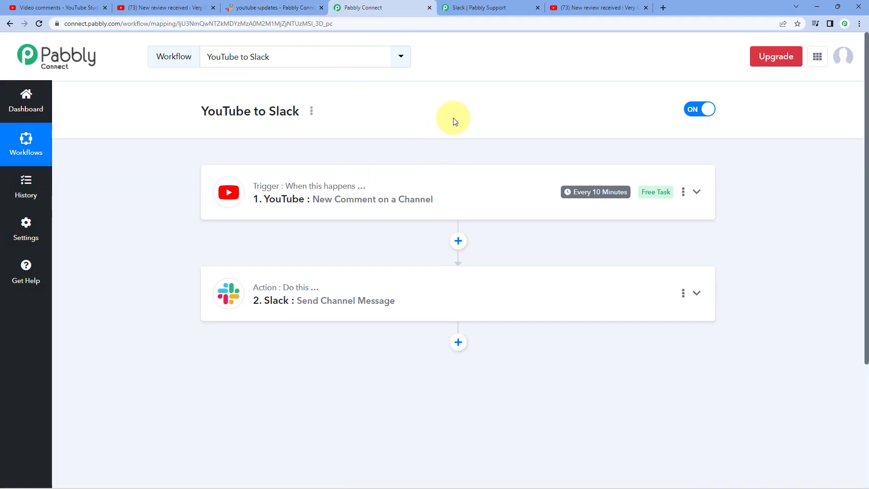